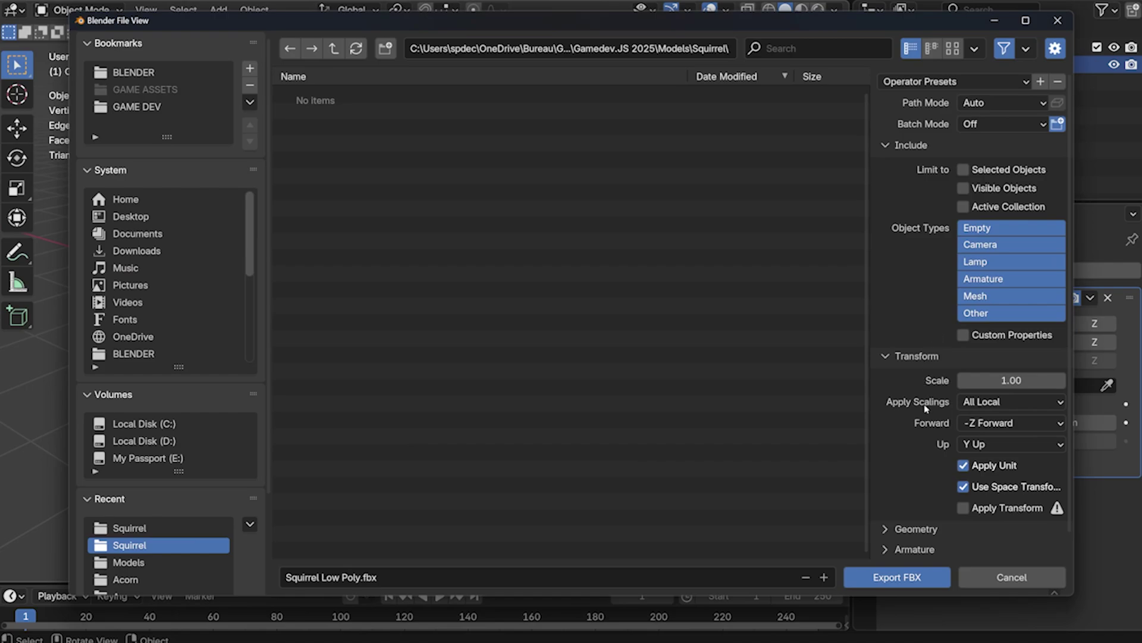
scroll(929, 412, "down", 1)
Expand the Geometry, Armature and Animation panels of the FBX export settings
left_click(890, 507)
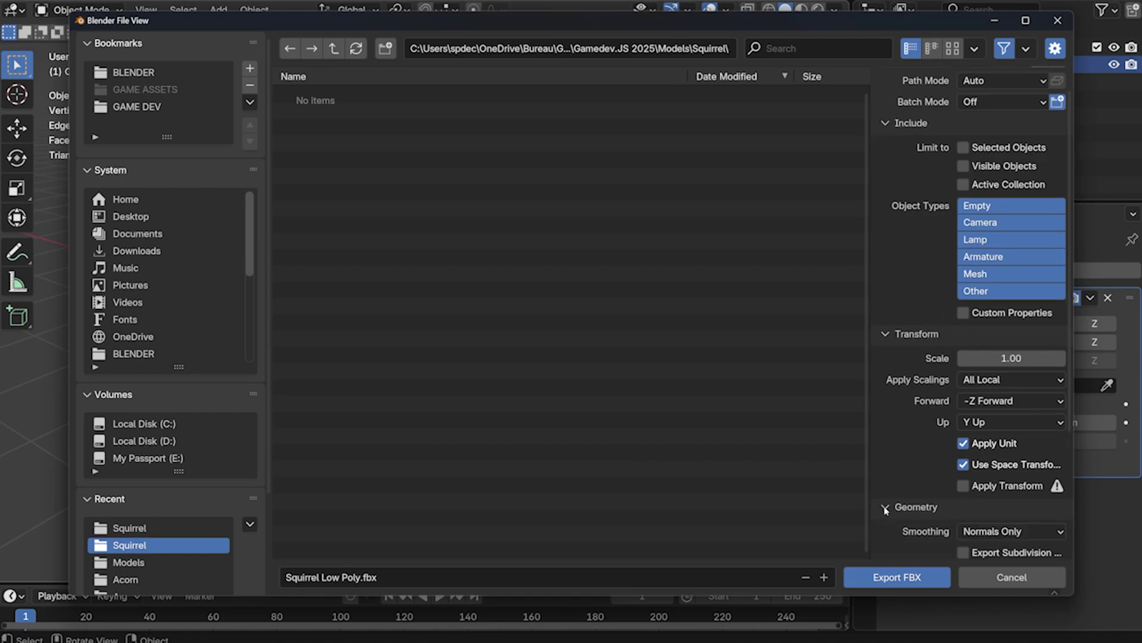
scroll(893, 507, "down", 3)
scroll(892, 508, "down", 5)
left_click(887, 528)
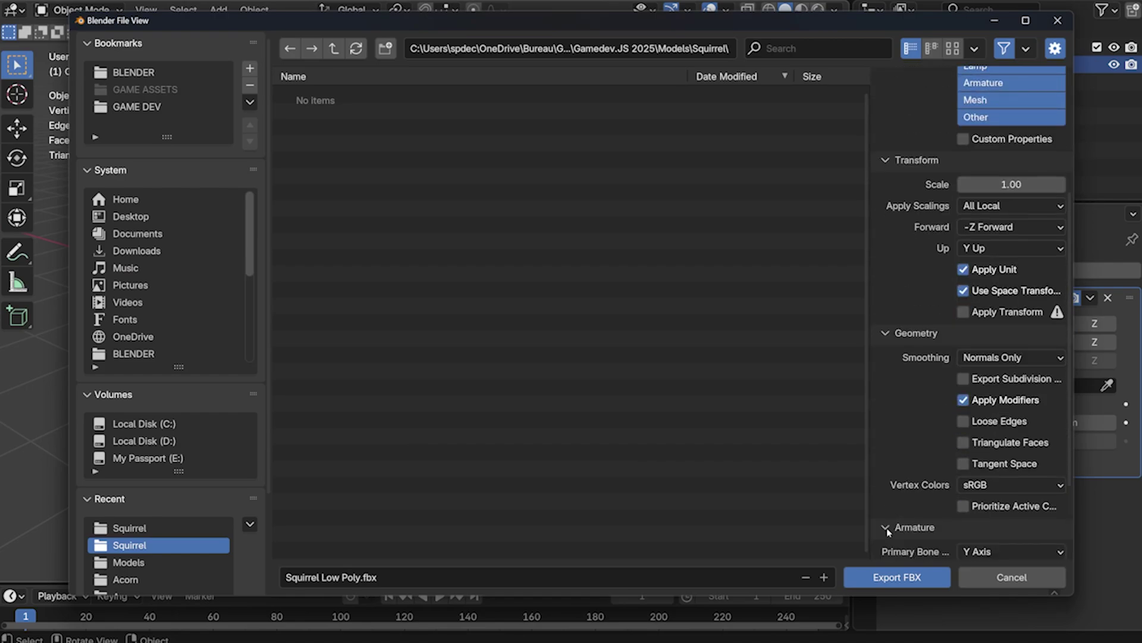
scroll(888, 536, "down", 2)
scroll(889, 541, "down", 3)
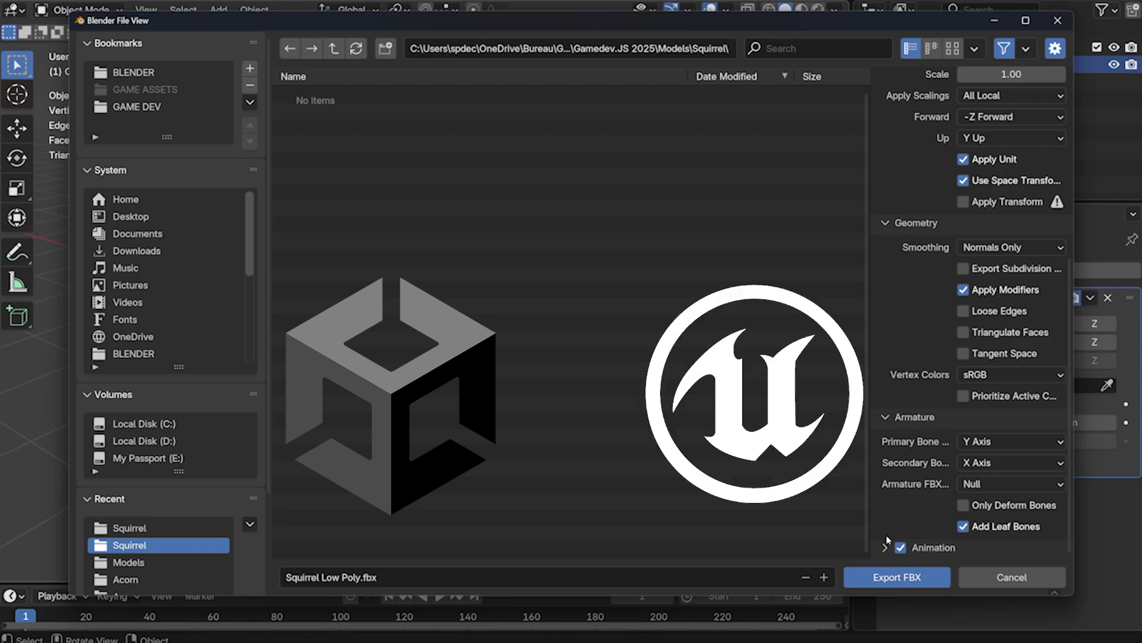
left_click(887, 546)
scroll(887, 547, "down", 3)
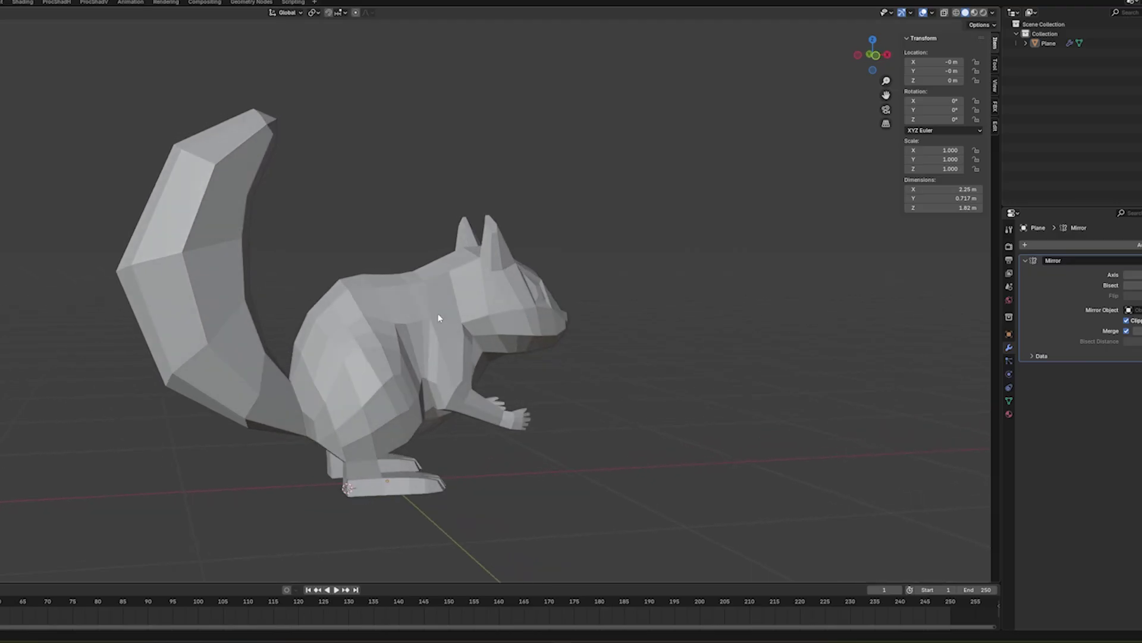
middle_click_drag(437, 317, 347, 319)
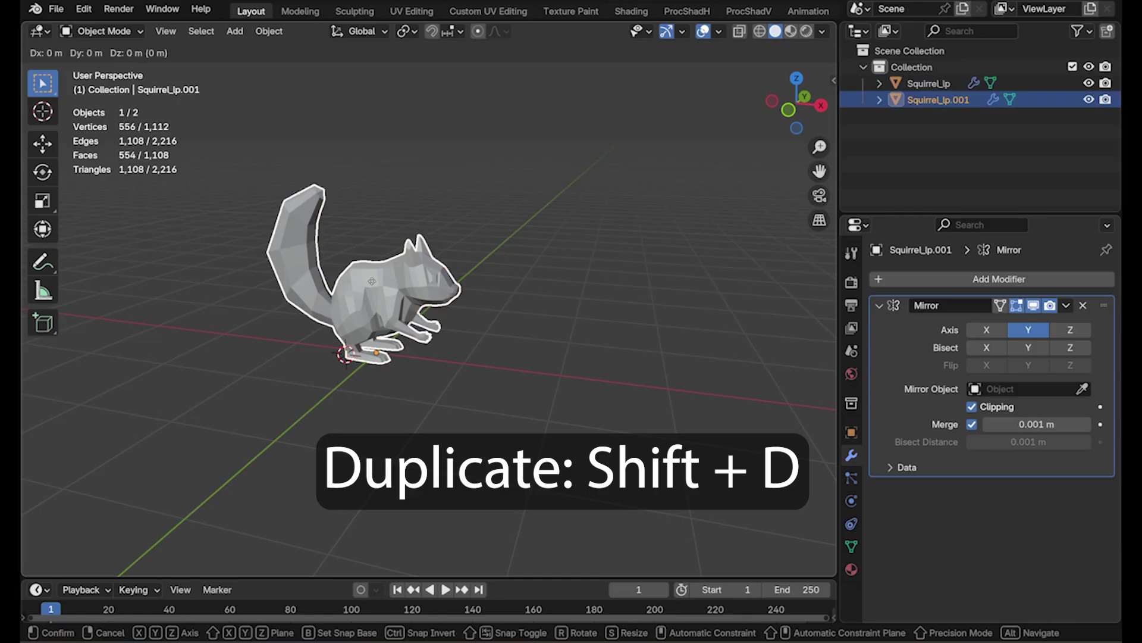
Place the duplicate squirrel 3 m along X and move it into a new 'Spare' collection
key("x")
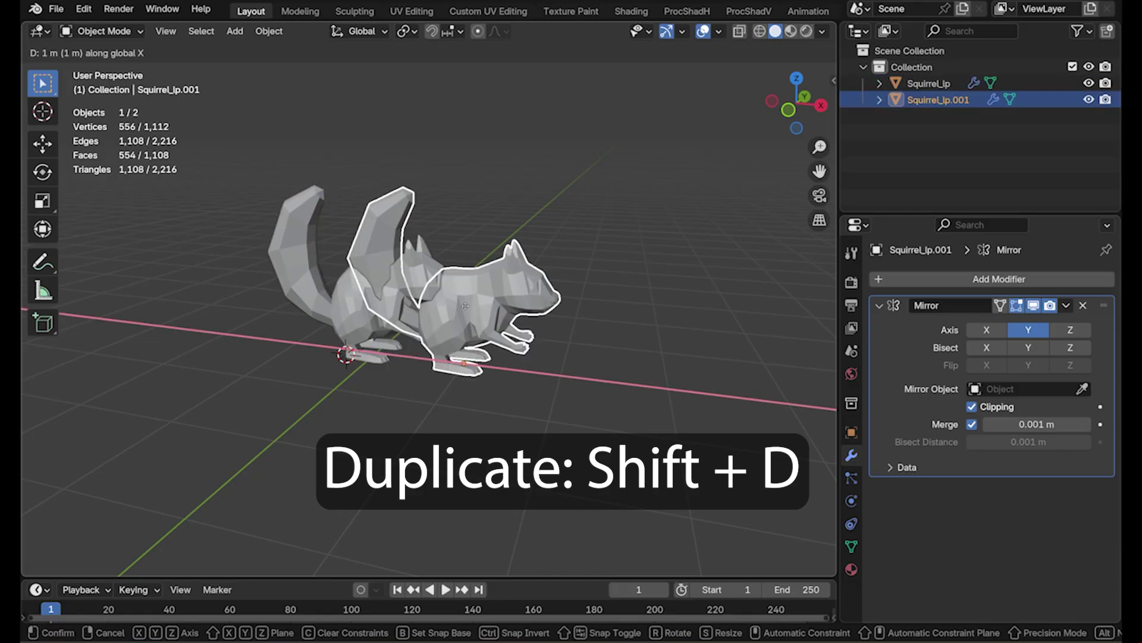
left_click(665, 337)
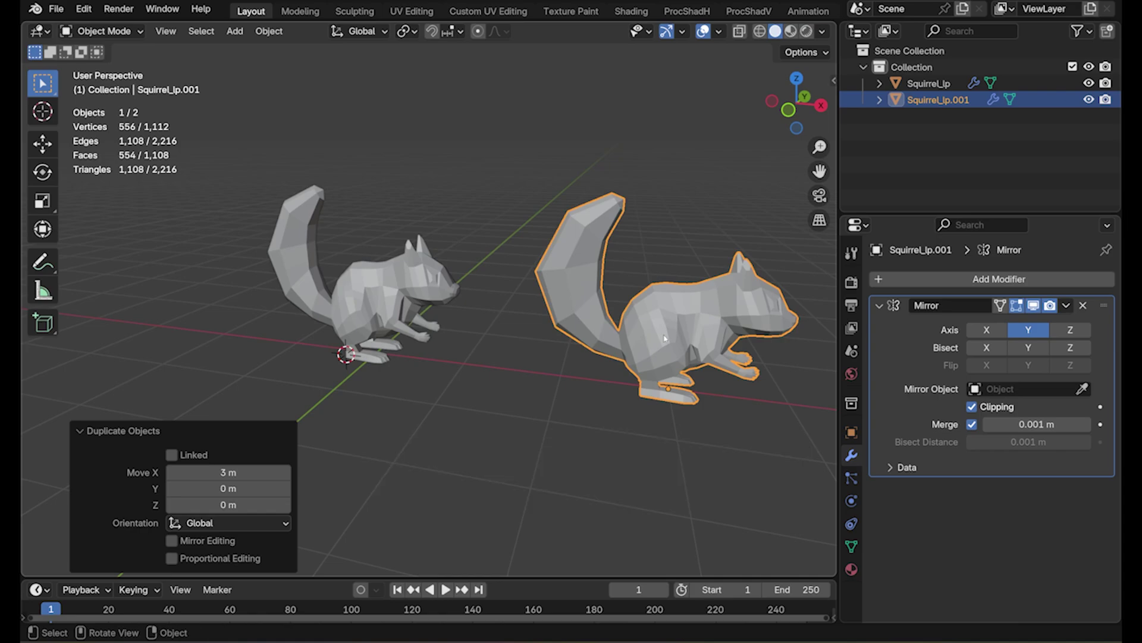
key("m")
left_click(665, 338)
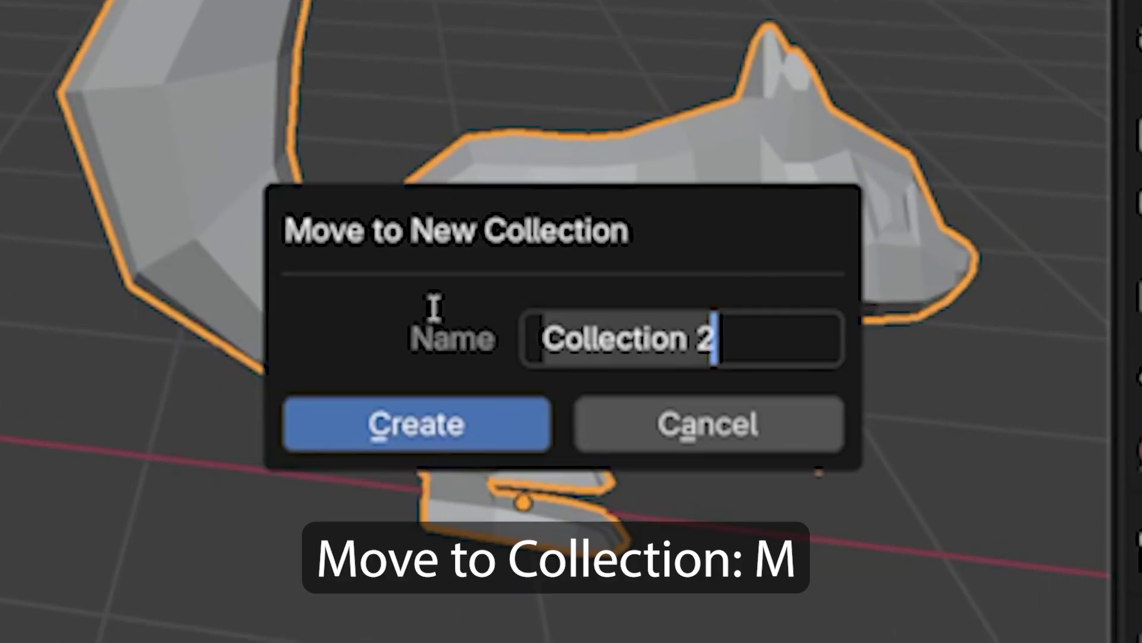
type("Spare")
key("Return")
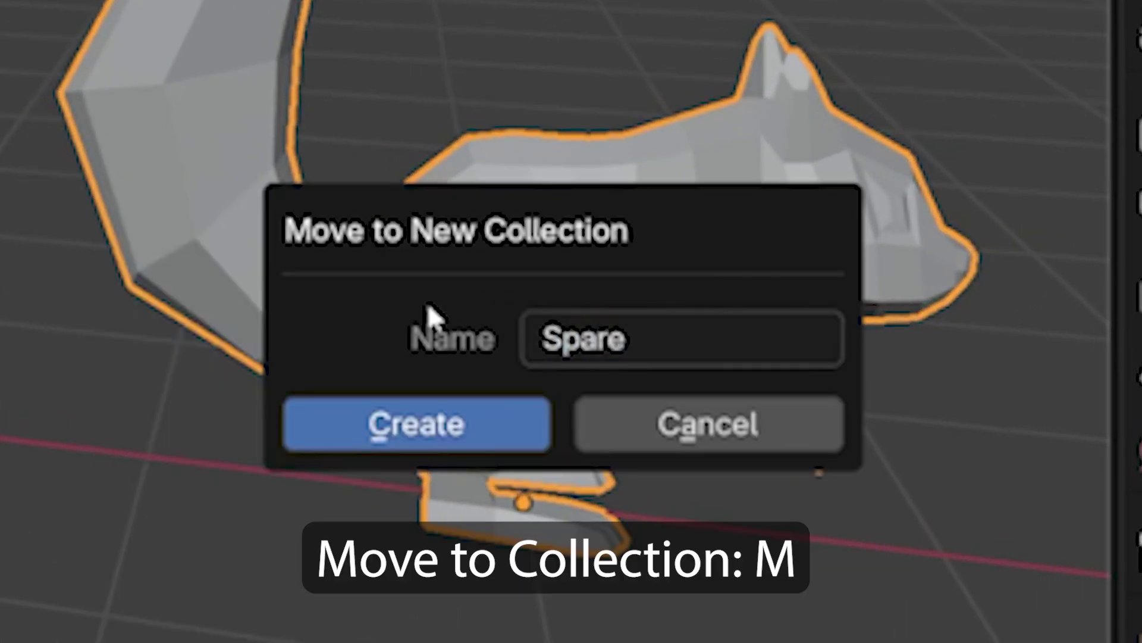
key("Return")
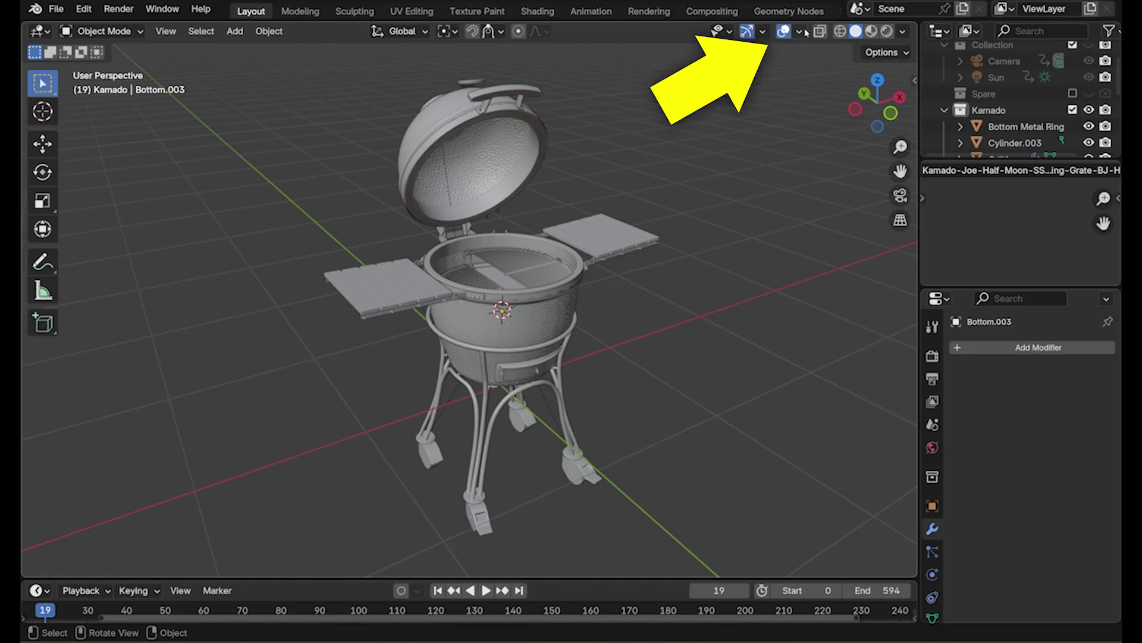
Turn on the Statistics display in the Viewport Overlays
left_click(800, 31)
left_click(720, 162)
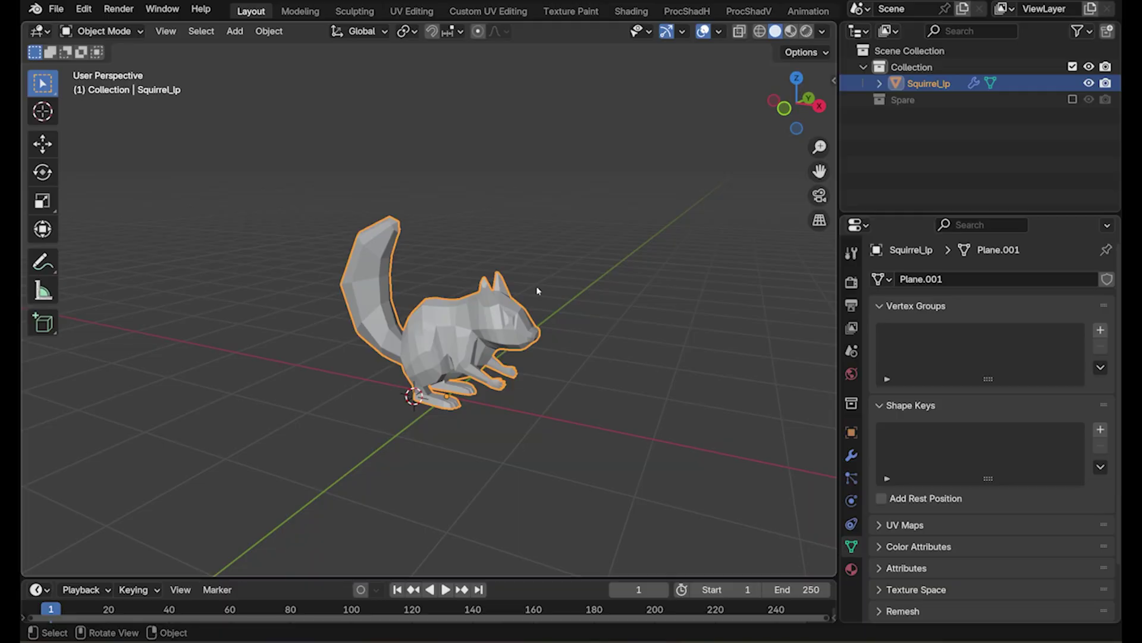
left_click(717, 34)
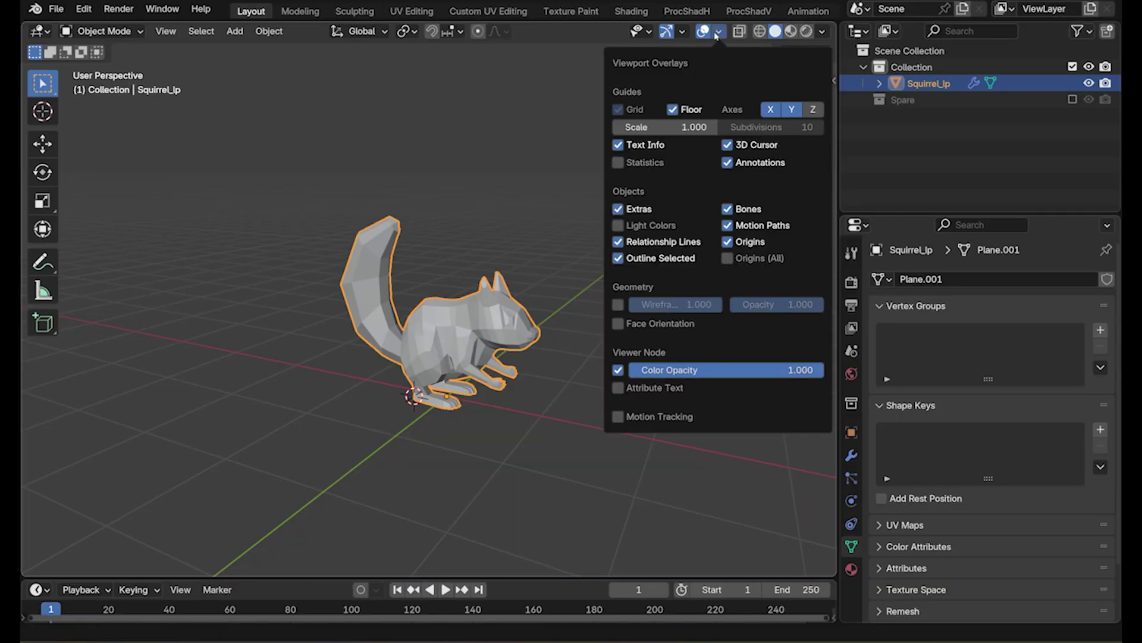
left_click(634, 163)
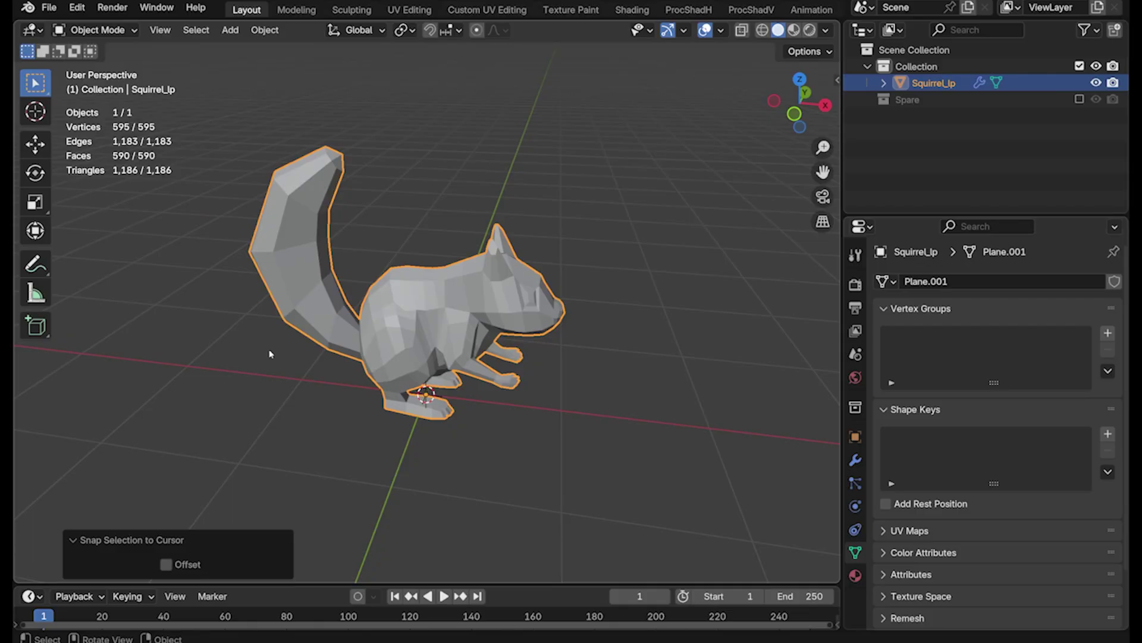
Enter Edit Mode on the squirrel in face select mode with everything deselected
middle_click_drag(271, 354, 415, 329)
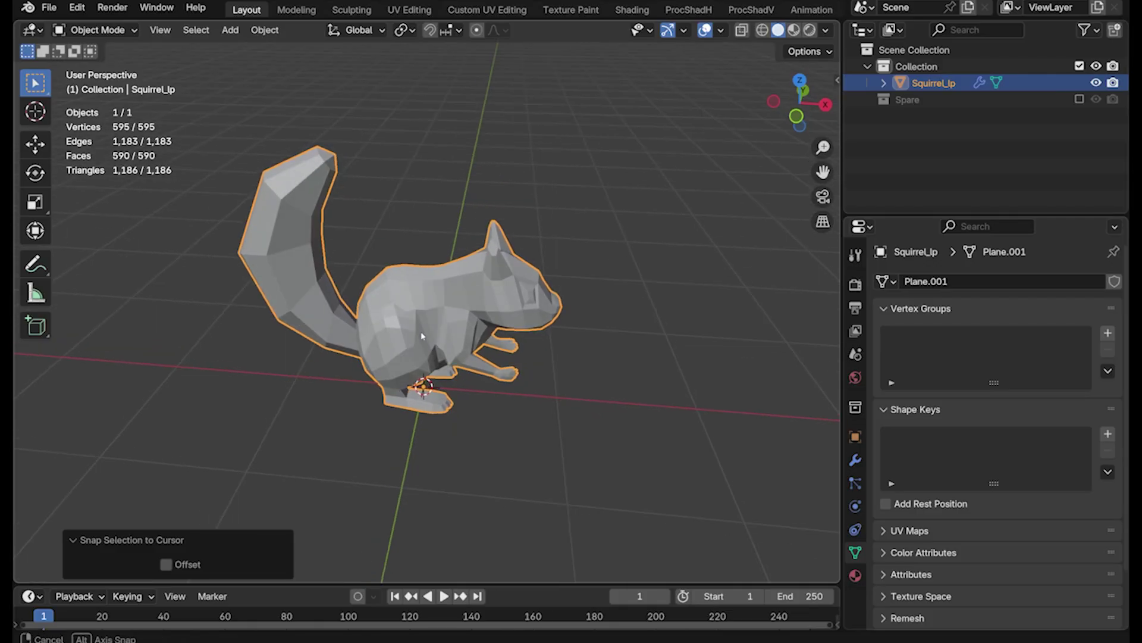
left_click(117, 31)
left_click(117, 66)
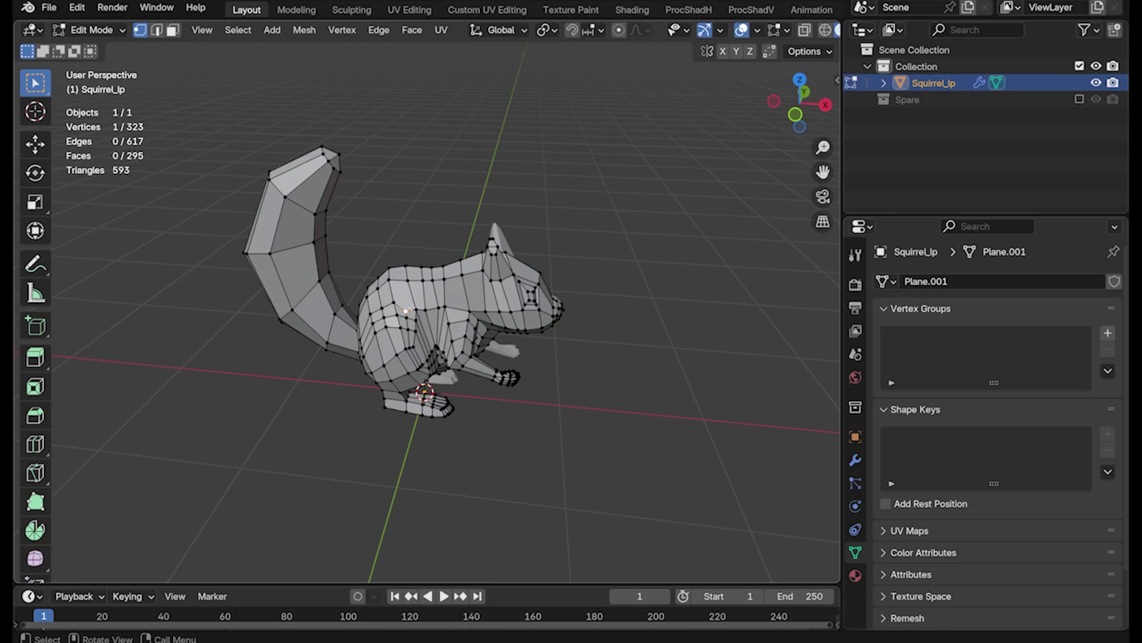
key("3")
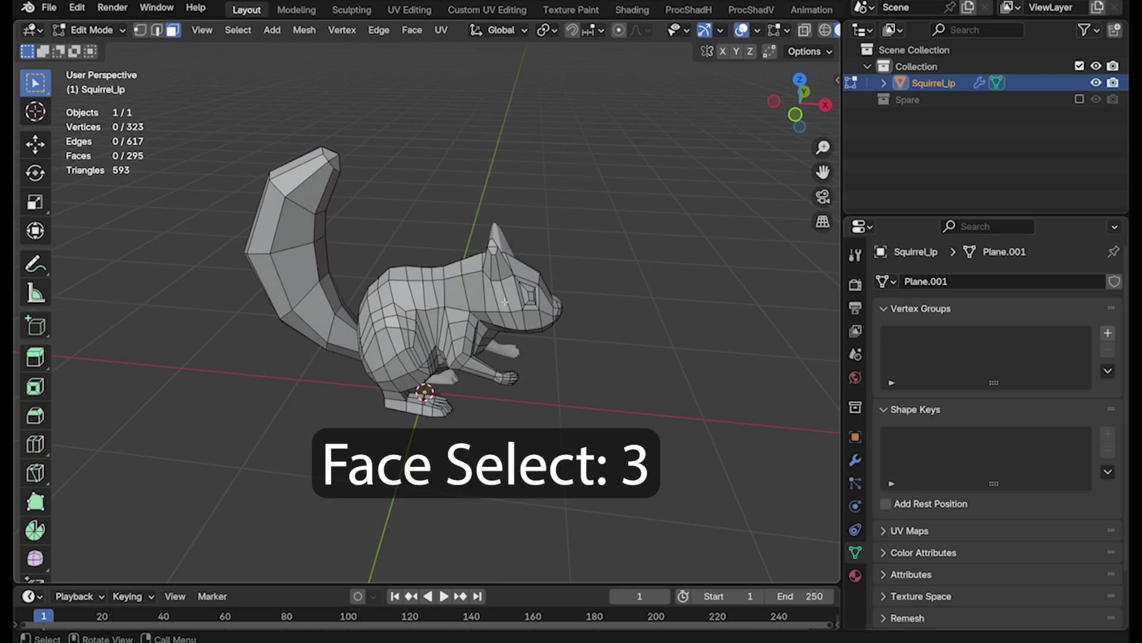
key("alt+a")
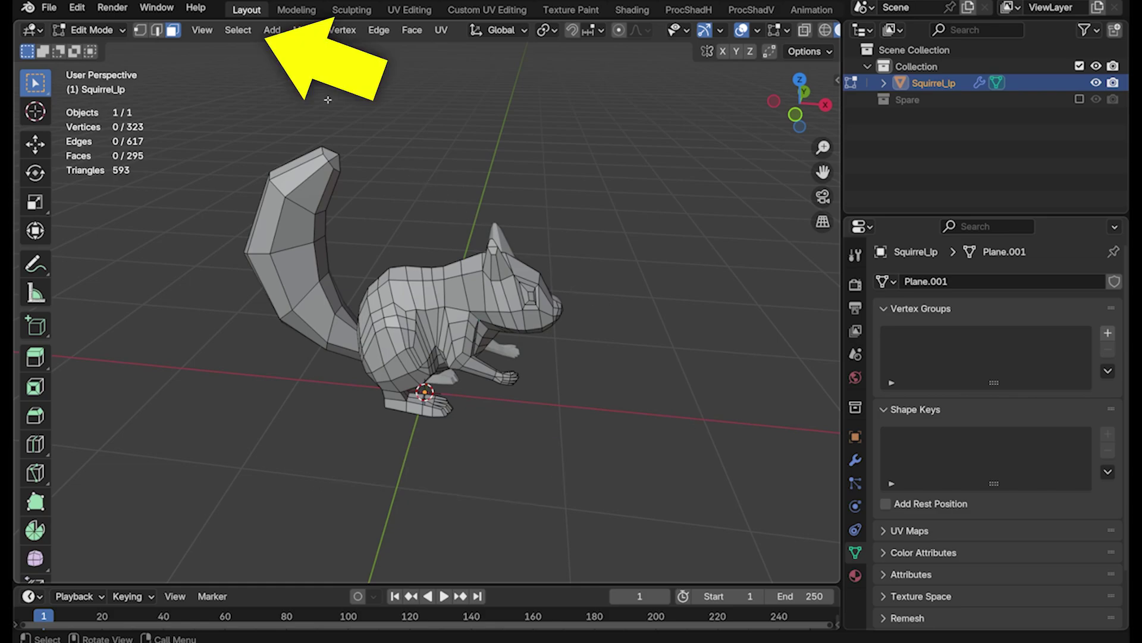
Select faces by sides with type Greater Than, keeping faces over four vertices
left_click(238, 30)
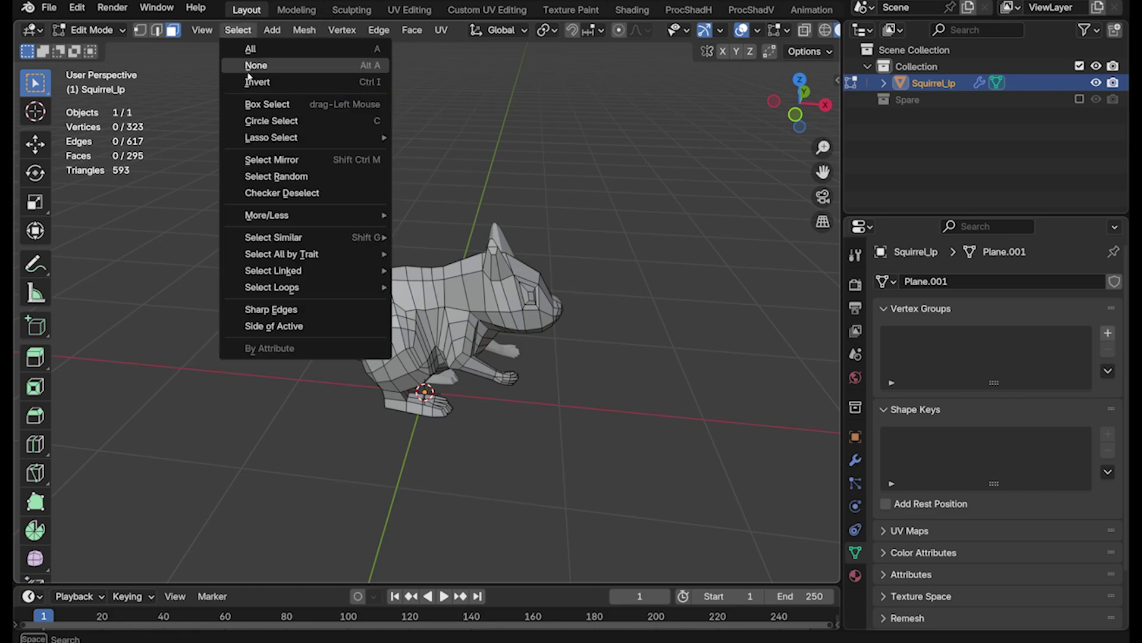
mouse_move(282, 253)
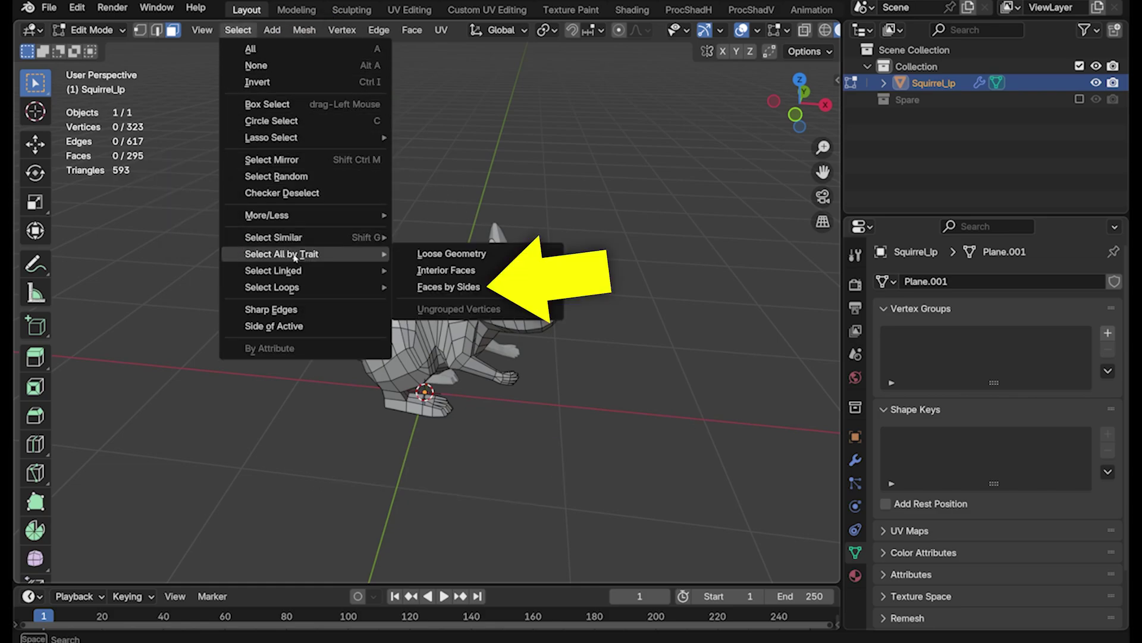
left_click(453, 287)
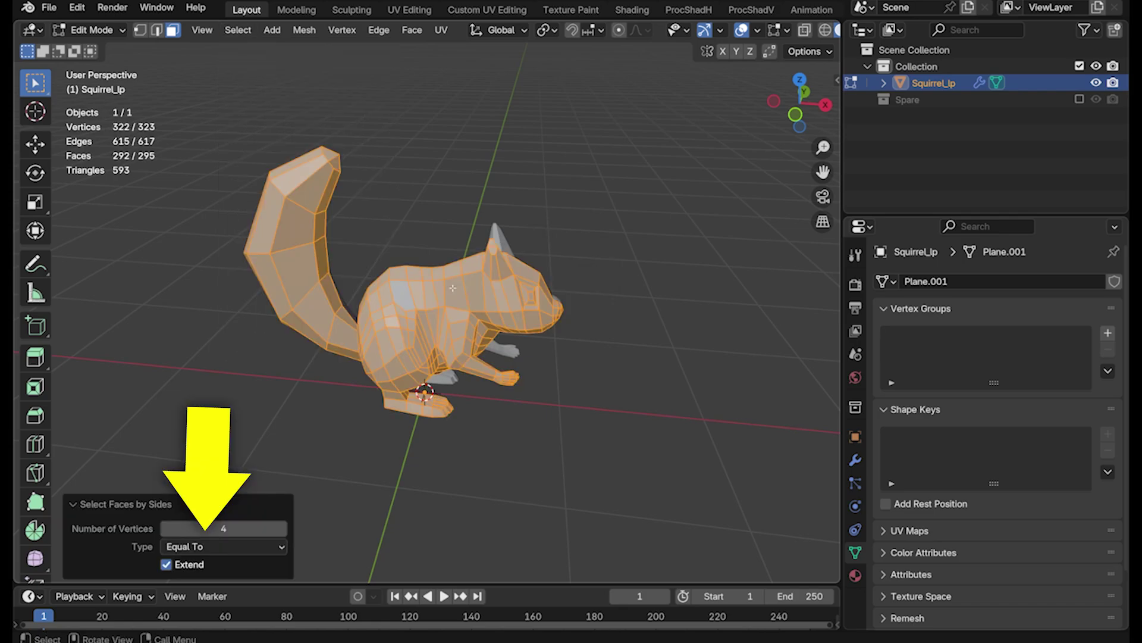
left_click(284, 546)
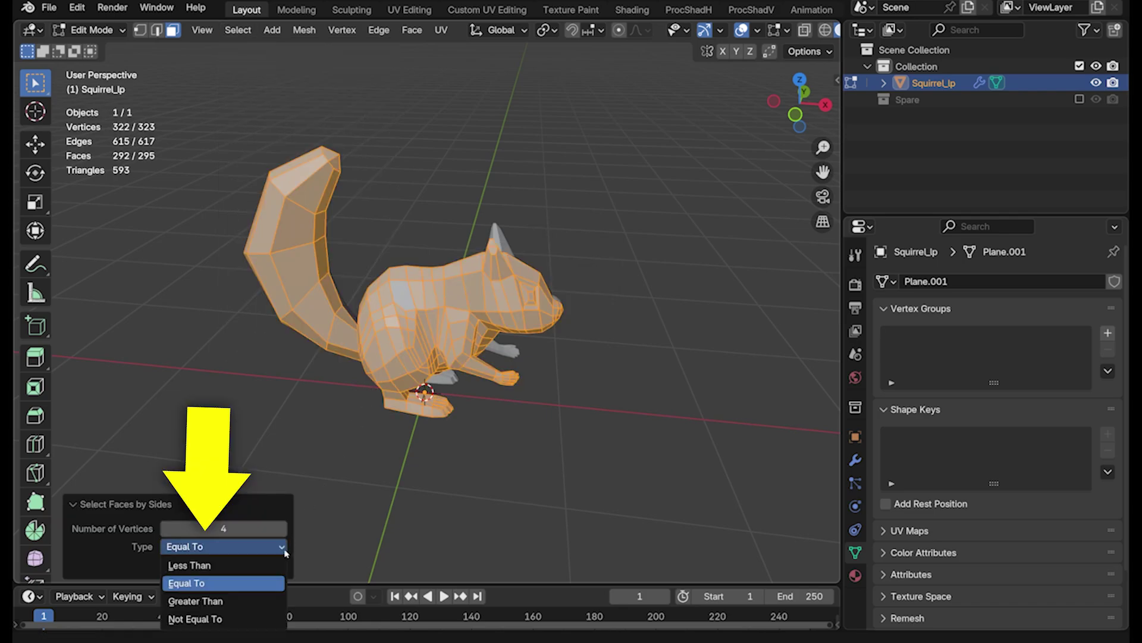
left_click(265, 601)
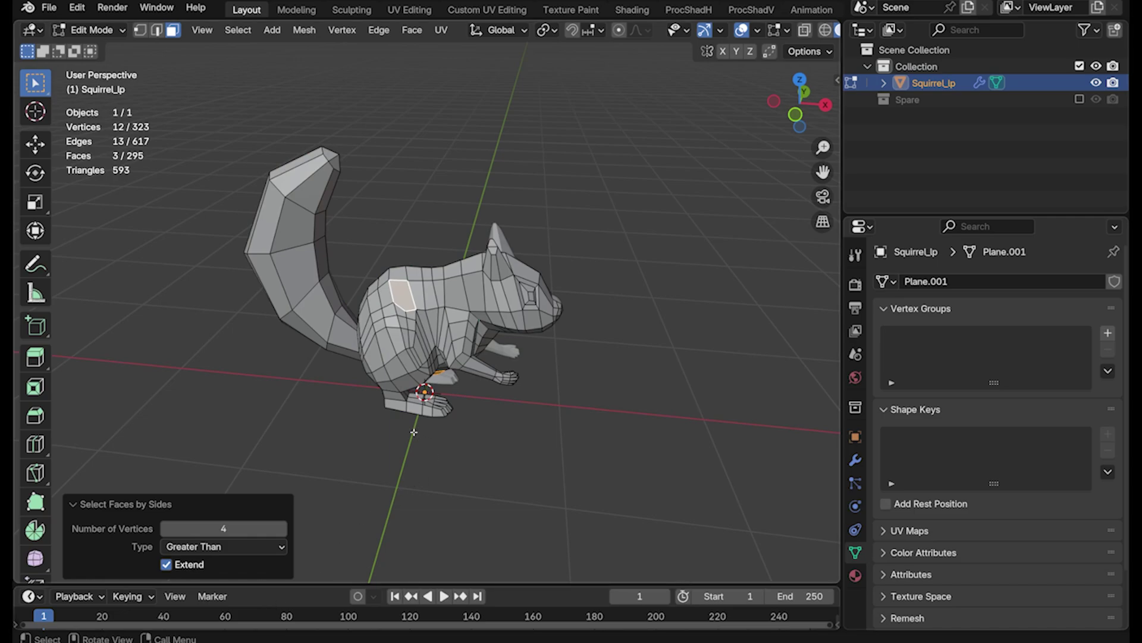
Zoom in and toggle X-ray to view the selected faces see-through
middle_click_drag(413, 432, 454, 334, "ctrl")
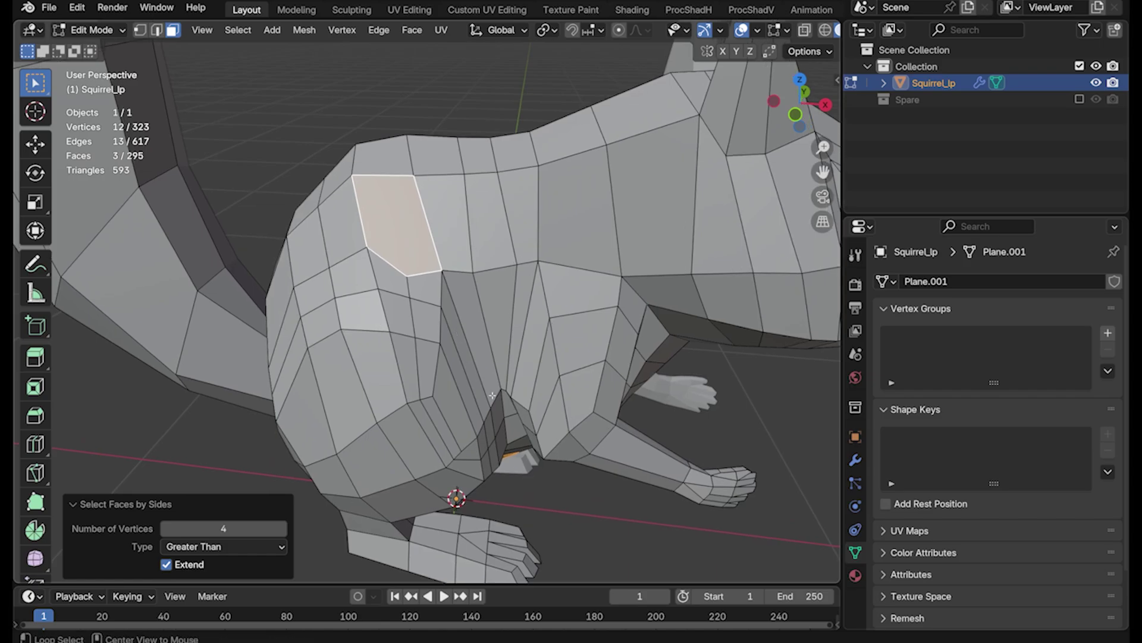
key("alt+z")
mouse_move(519, 493)
middle_mouse_down()
mouse_move(313, 306)
mouse_move(467, 220)
mouse_move(426, 226)
middle_mouse_up()
scroll(468, 220, "up", 5)
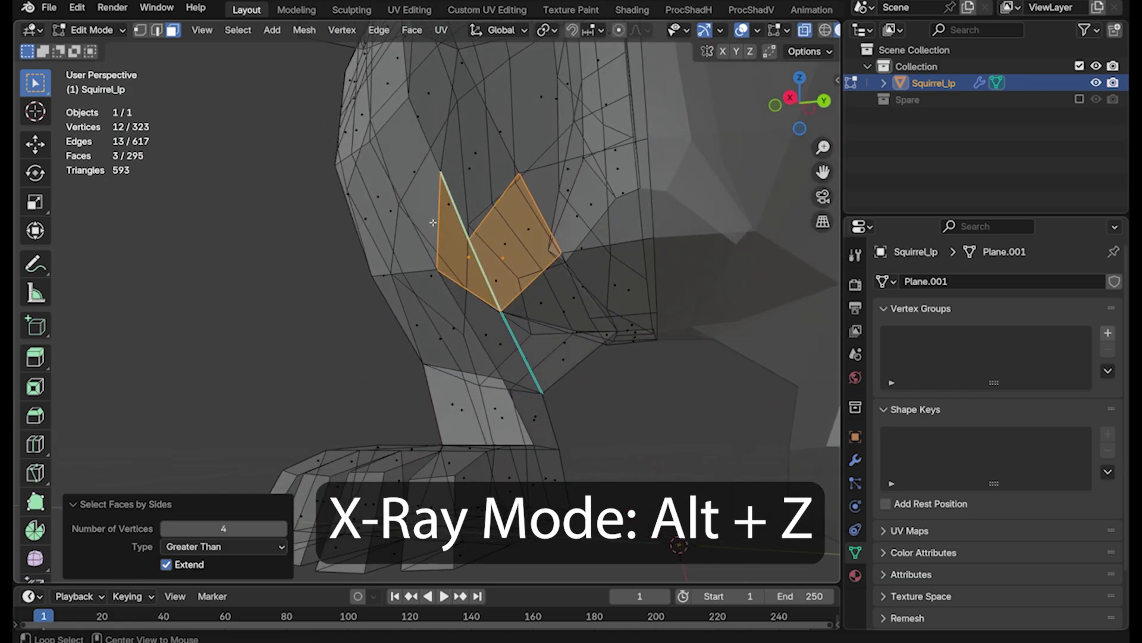
key("alt+z")
key("alt+z")
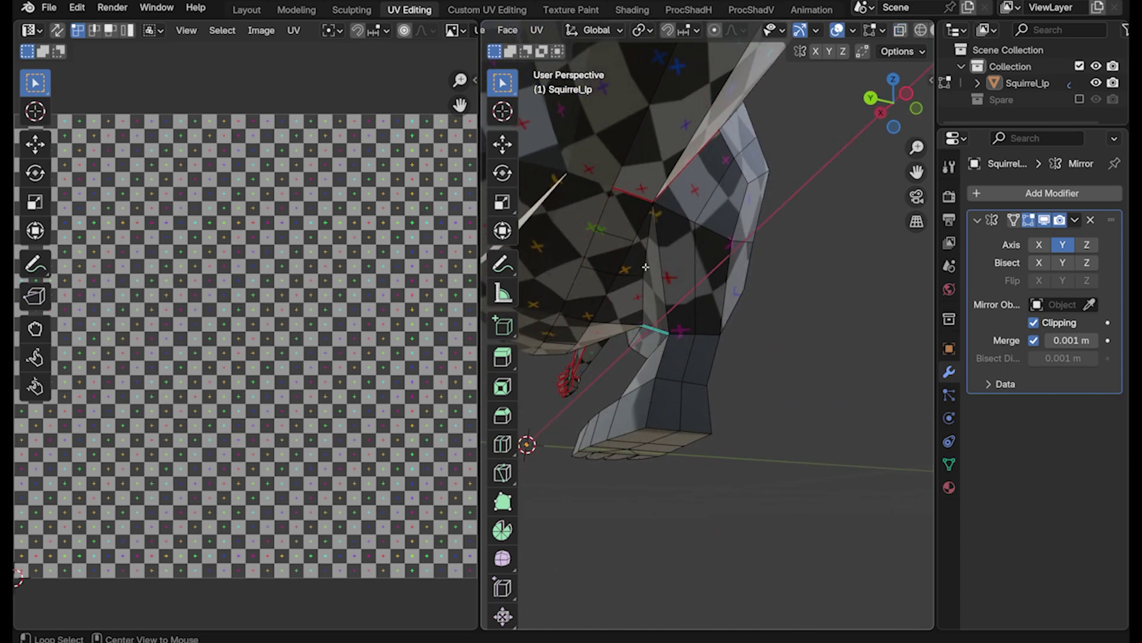
Extend the leg edge selection, then create a new 1024 px UV Grid image
mouse_move(650, 259)
middle_mouse_down()
mouse_move(681, 285)
mouse_move(684, 268)
mouse_move(584, 235)
mouse_move(625, 250)
middle_mouse_up()
left_click(661, 293, "ctrl")
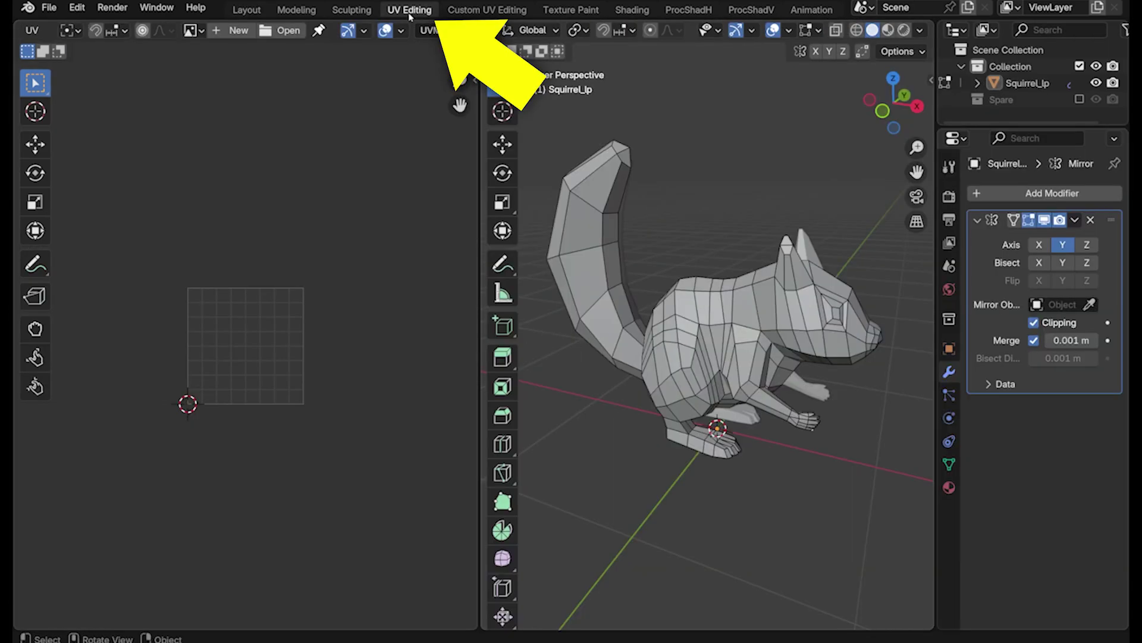
left_click(231, 31)
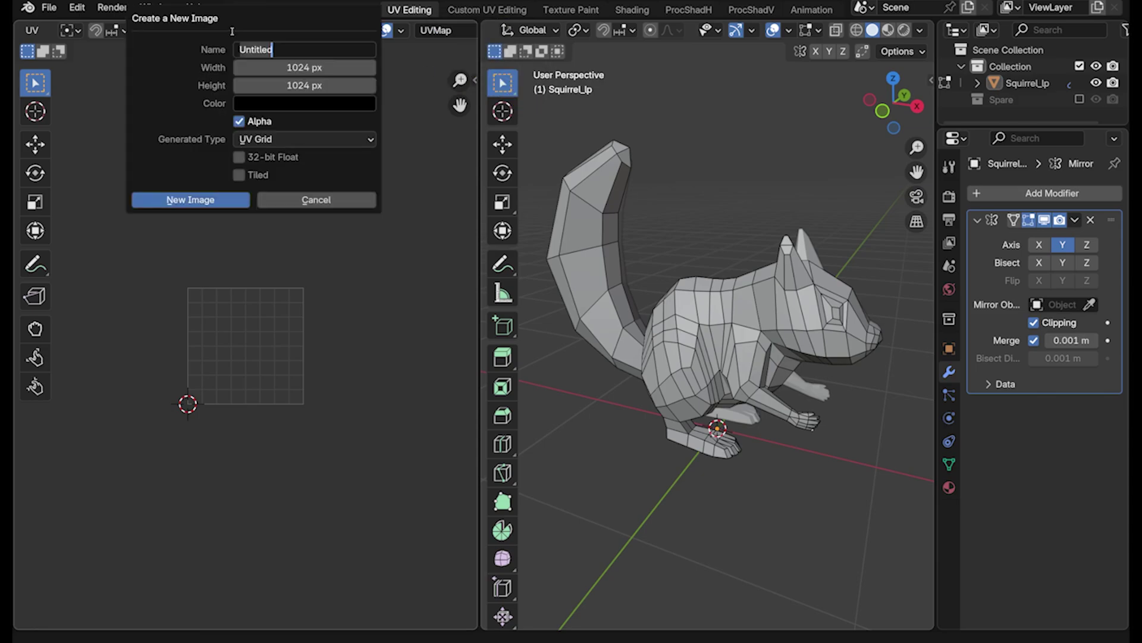
type("UV Grid")
left_click(292, 138)
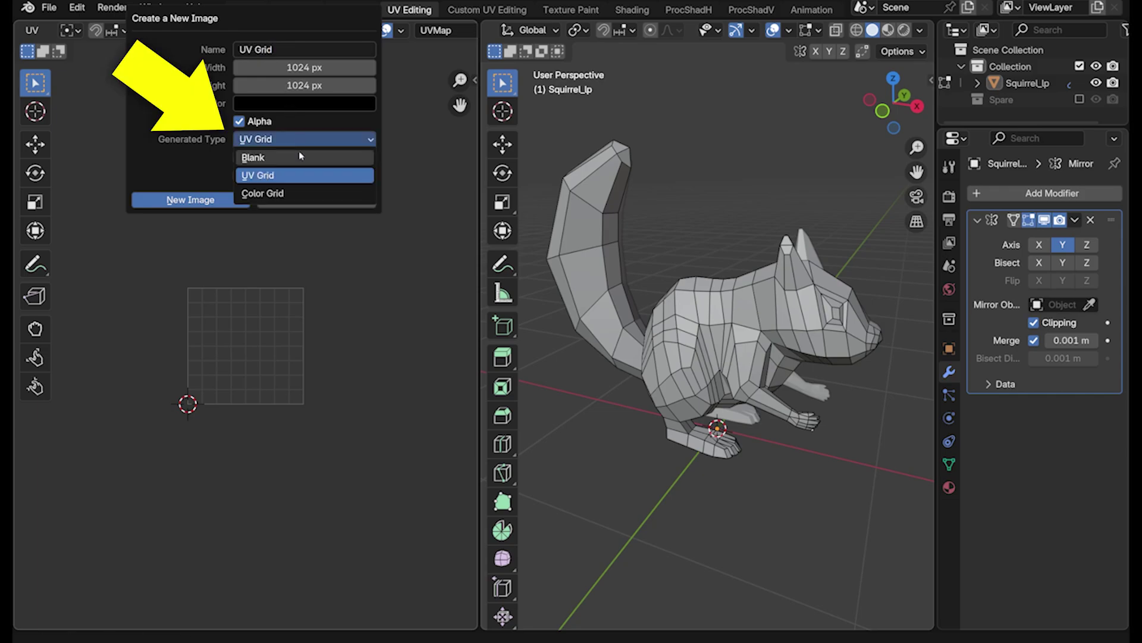
left_click(297, 175)
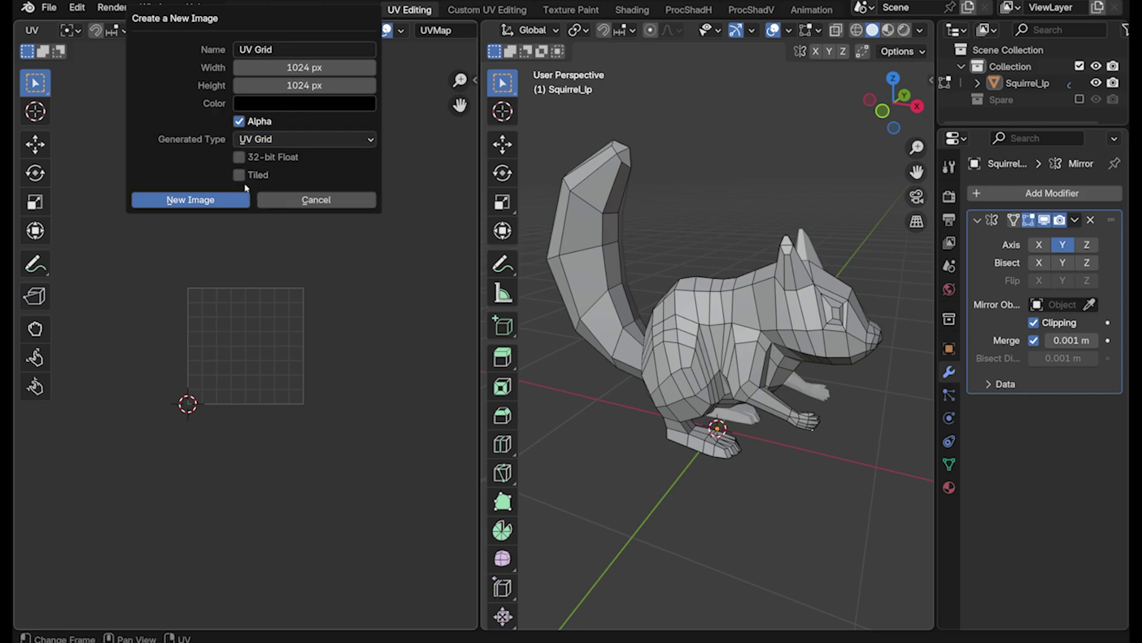
left_click(217, 200)
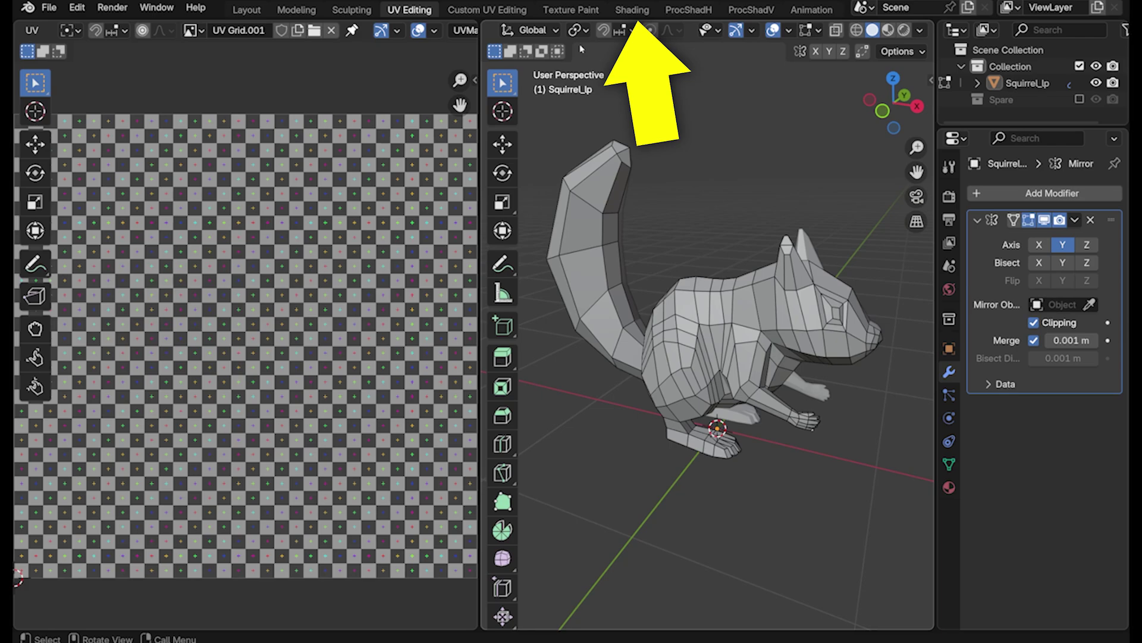
Add a new material with a UV Grid Image Texture node feeding Base Color
left_click(632, 8)
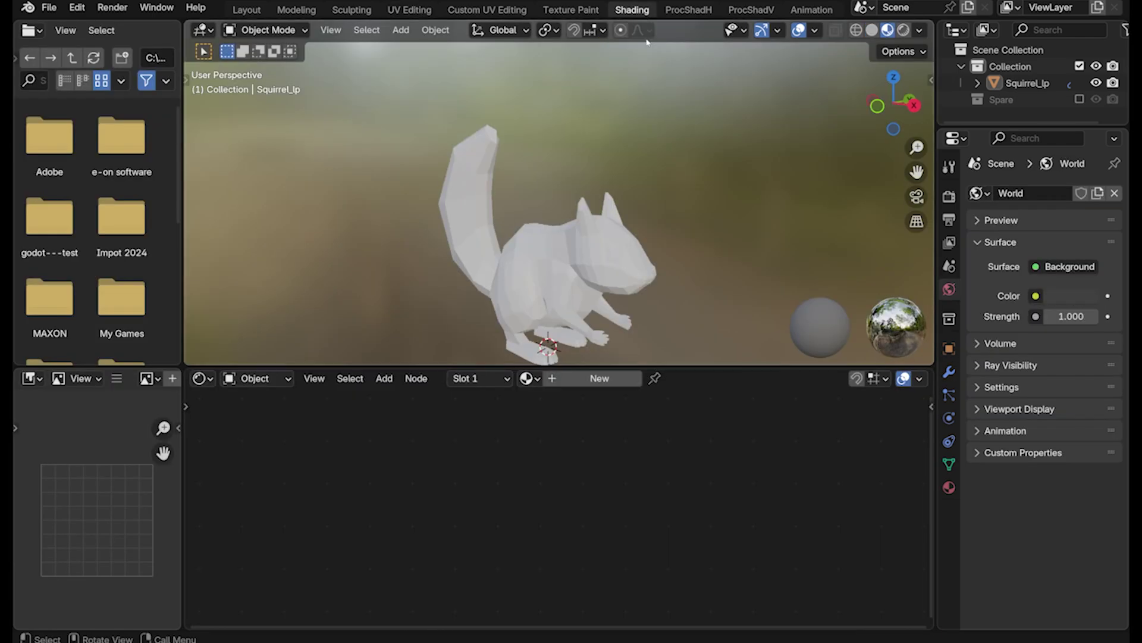
left_click(588, 379)
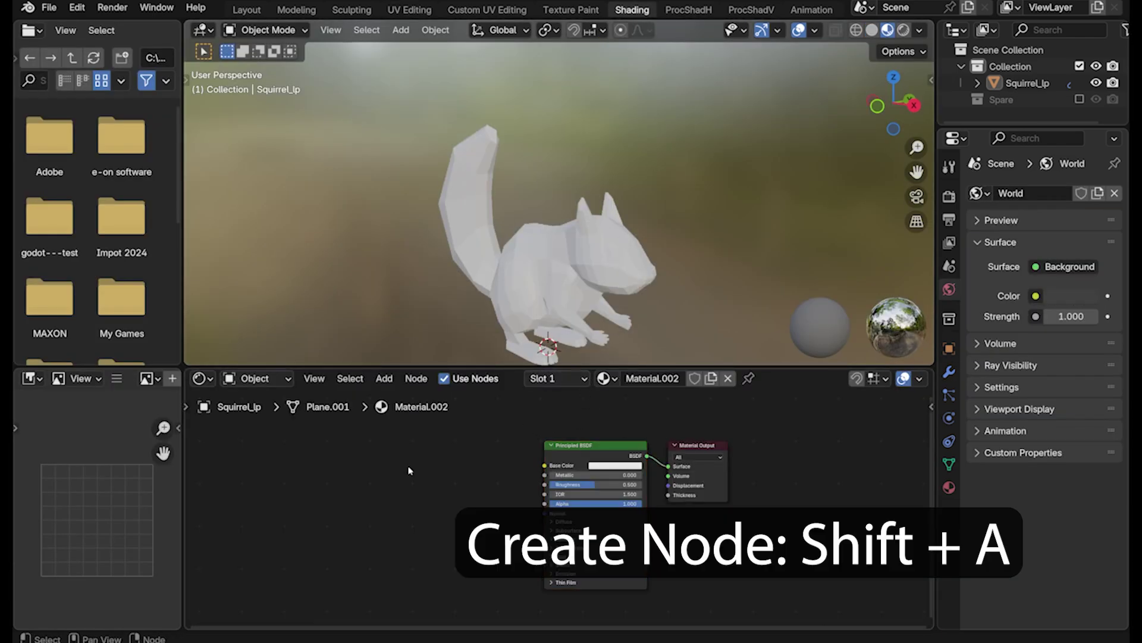
key("shift+a")
type("imag")
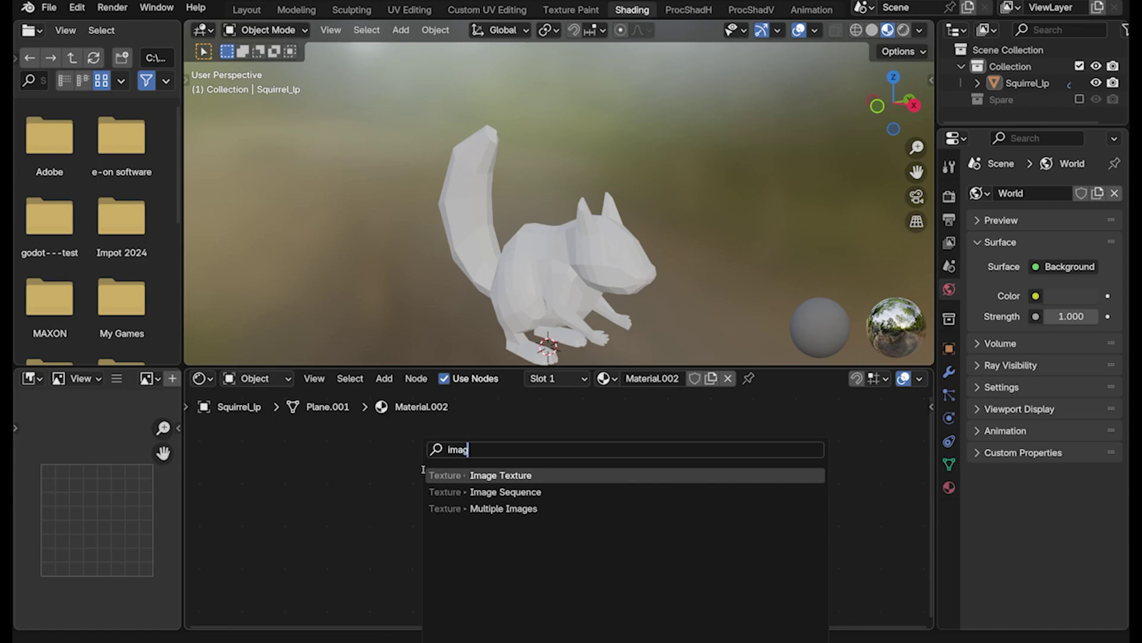
type("e")
left_click(489, 475)
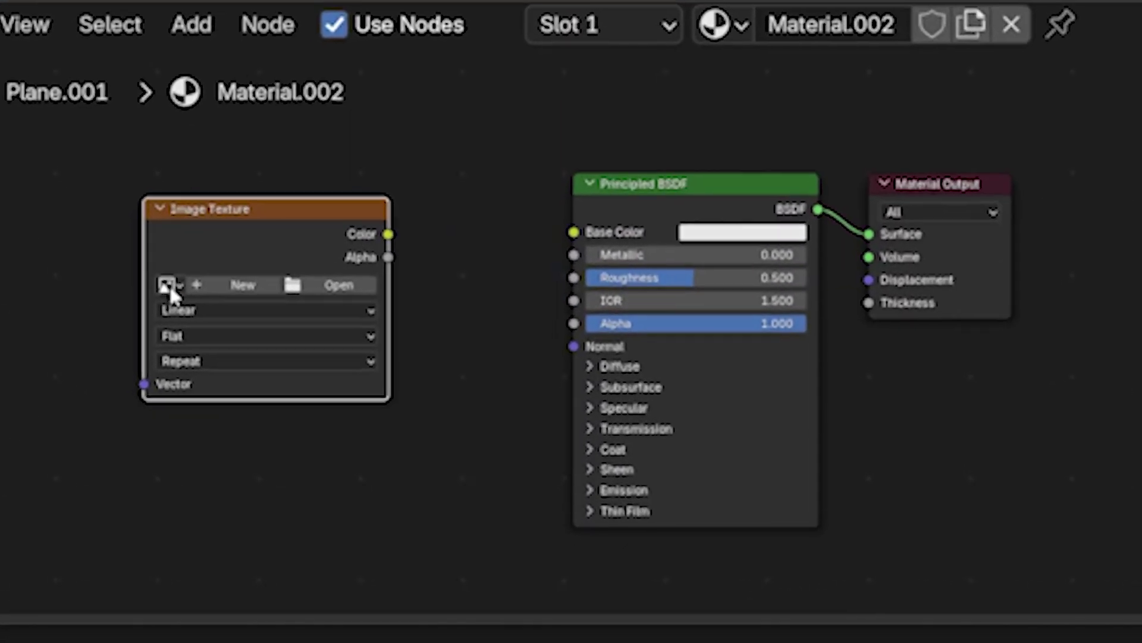
left_click(168, 285)
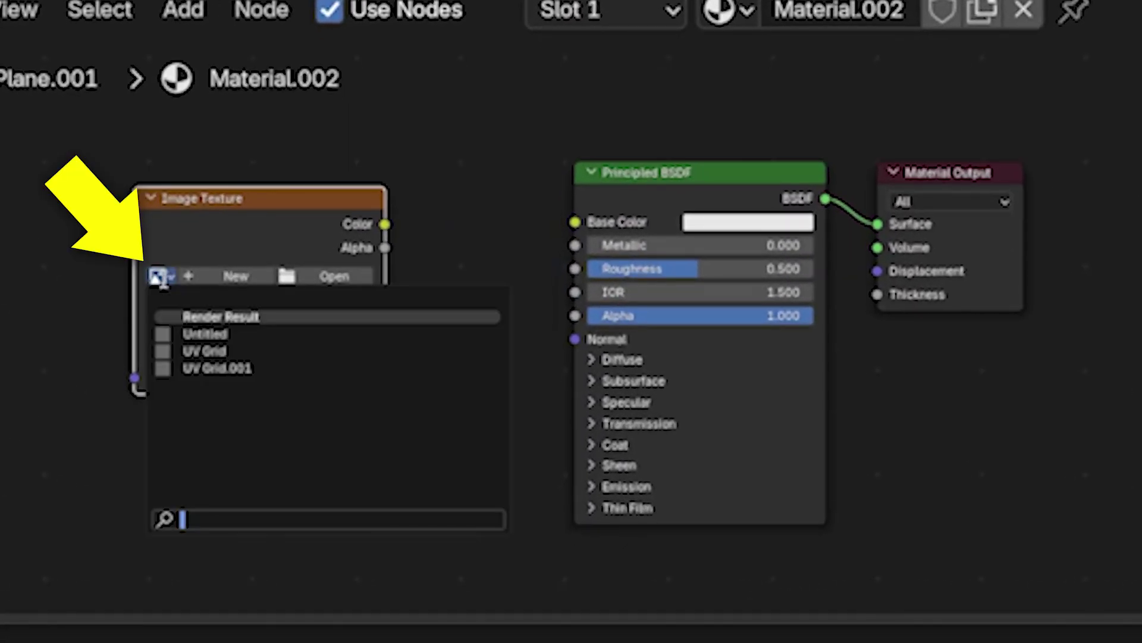
left_click(170, 352)
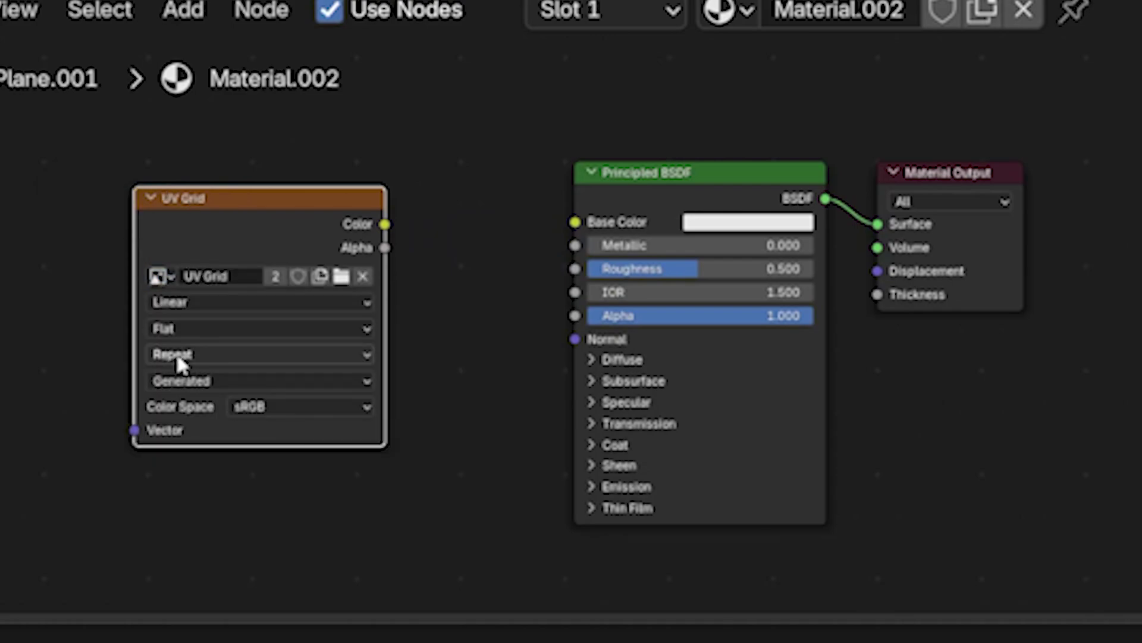
left_click_drag(383, 224, 563, 231)
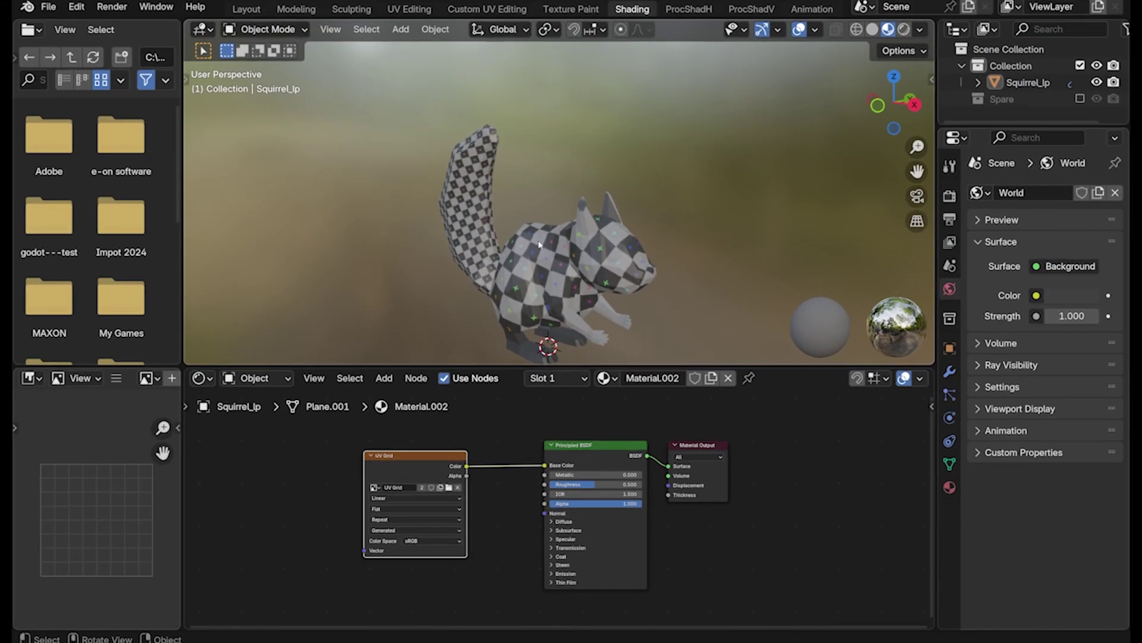
Preview the UV Grid material on the squirrel in UV Editing and enter Edit Mode
left_click(409, 9)
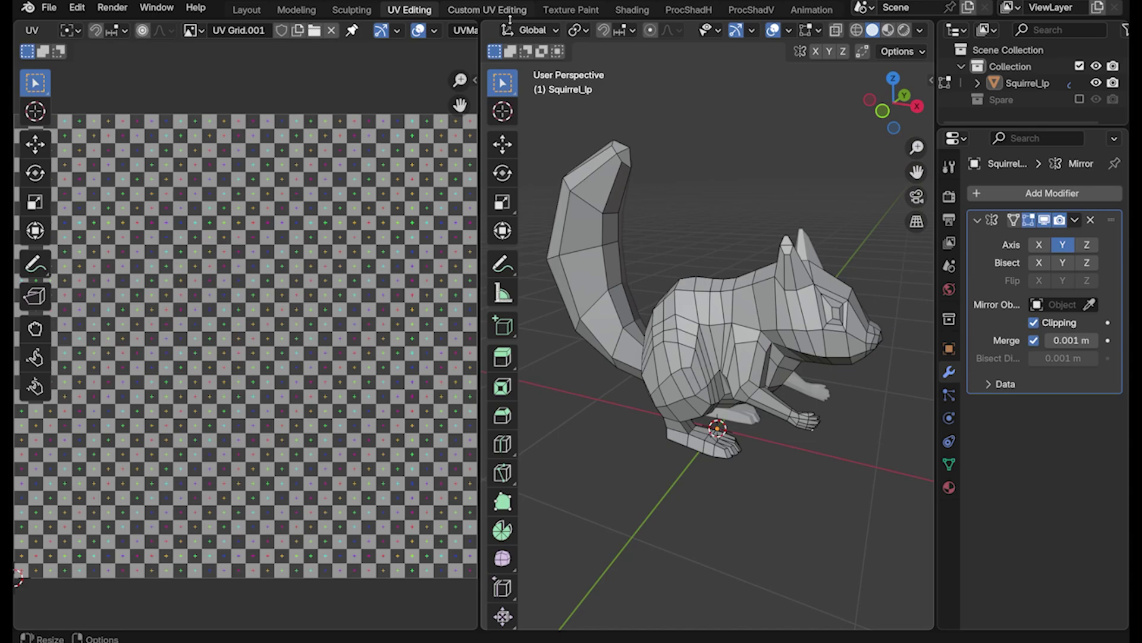
left_click(889, 29)
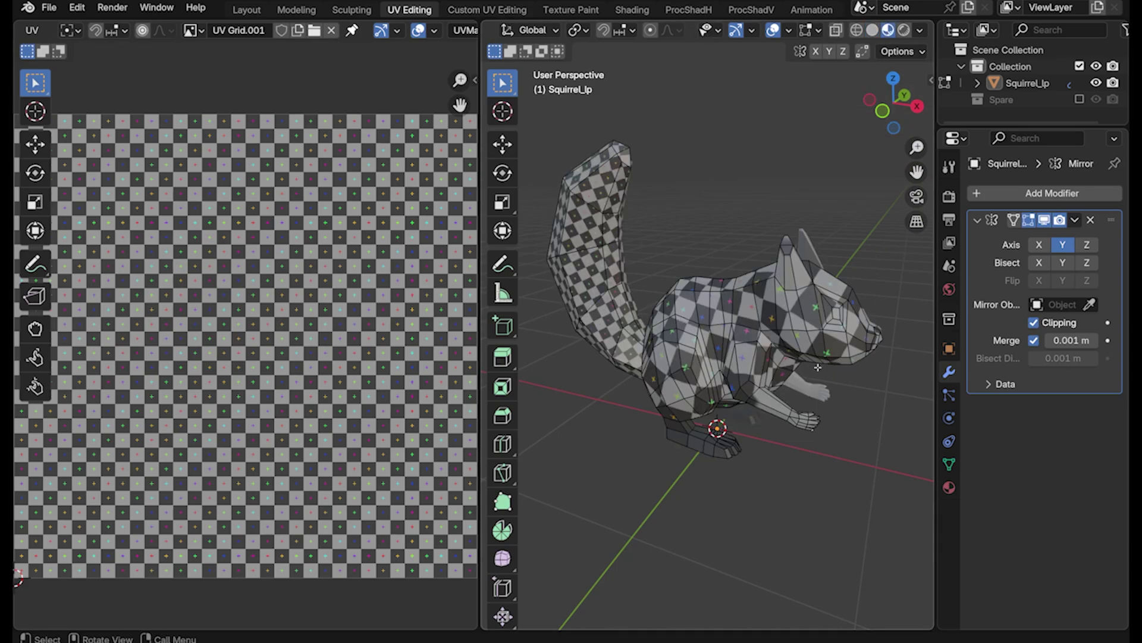
key("Tab")
middle_click_drag(766, 361, 760, 364)
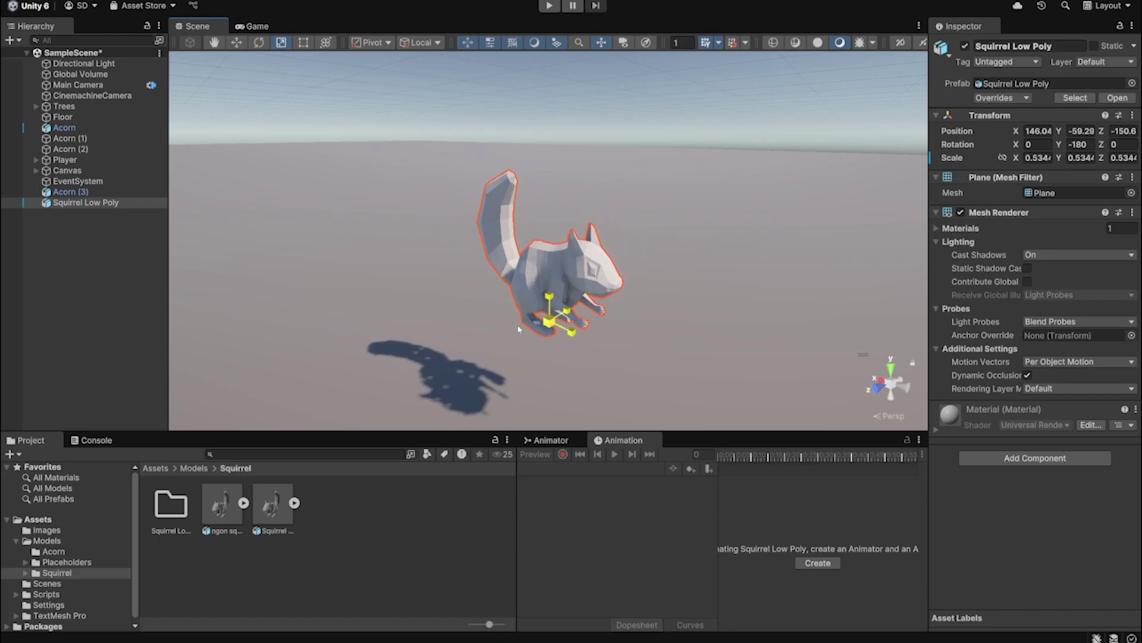
Scale the squirrel up to about 0.98 and snap the 3D cursor to its tail tip
left_click_drag(518, 329, 564, 329)
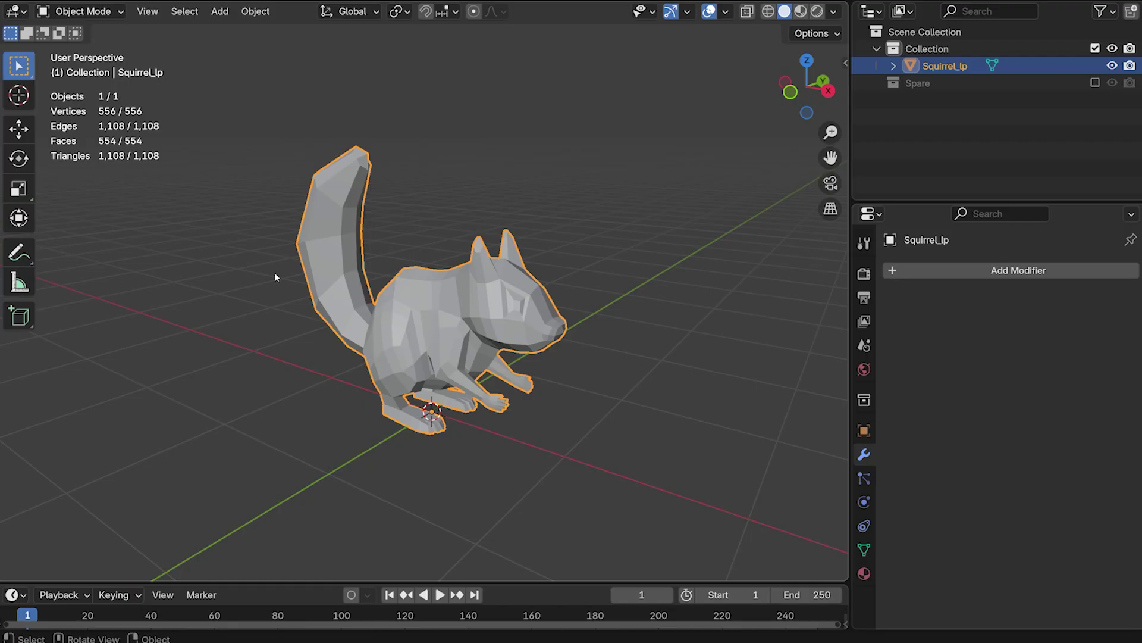
left_click(85, 11)
left_click(63, 47)
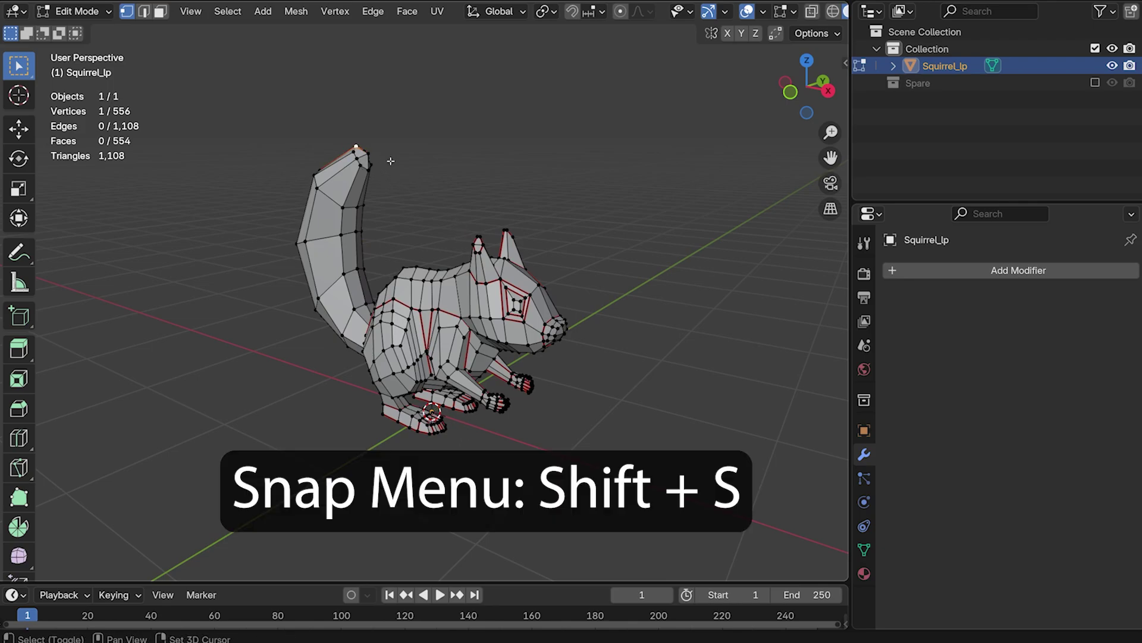
key("shift+s")
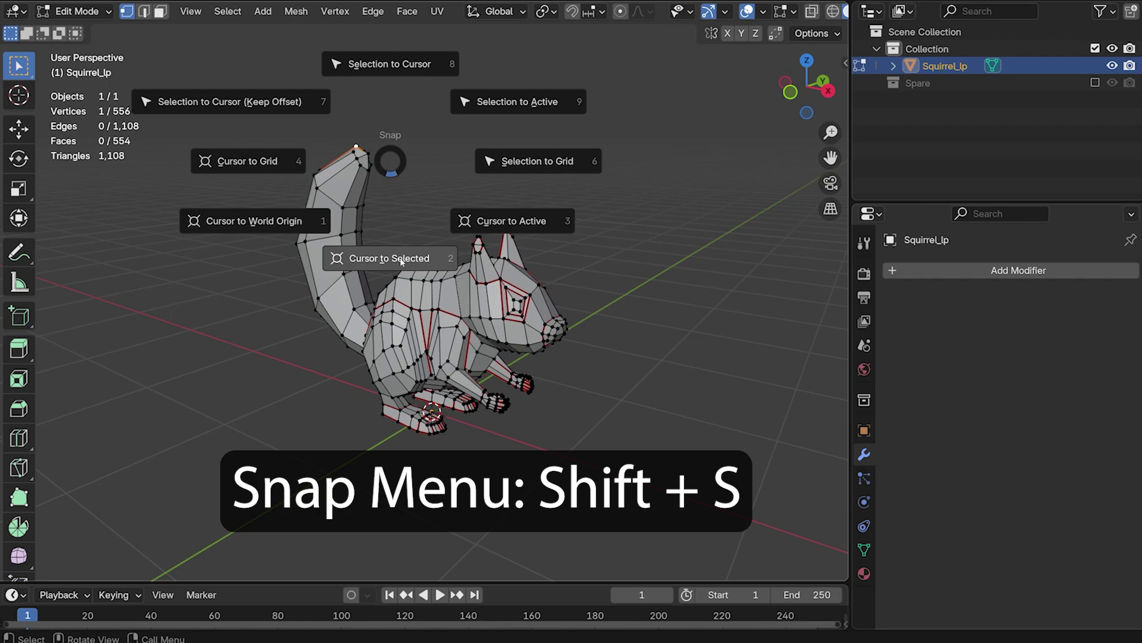
left_click(401, 260)
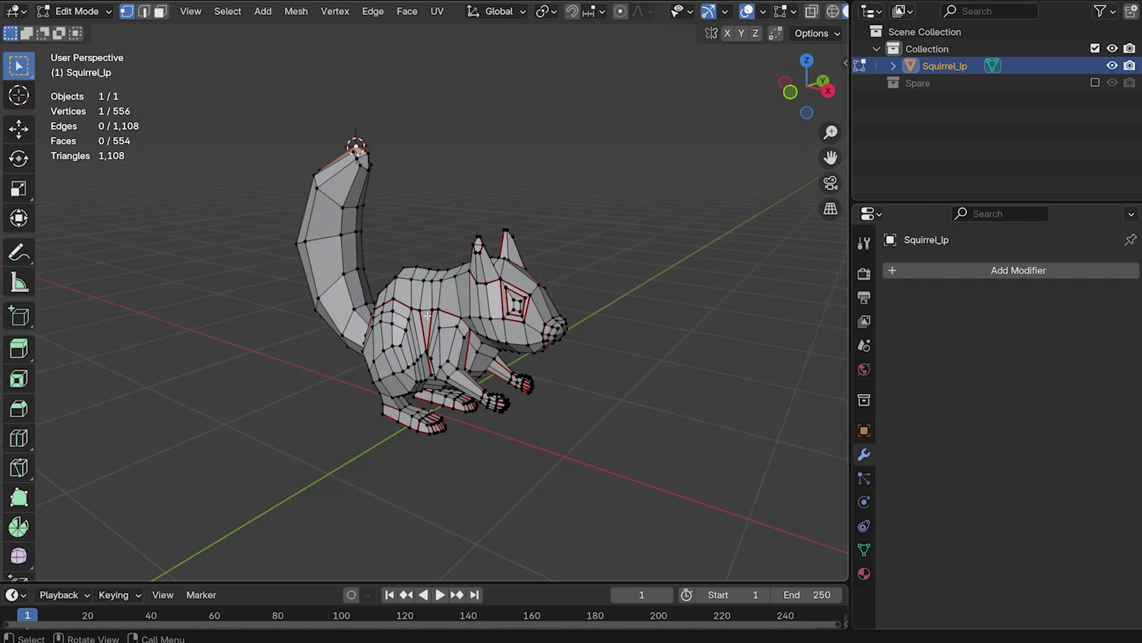
key("Tab")
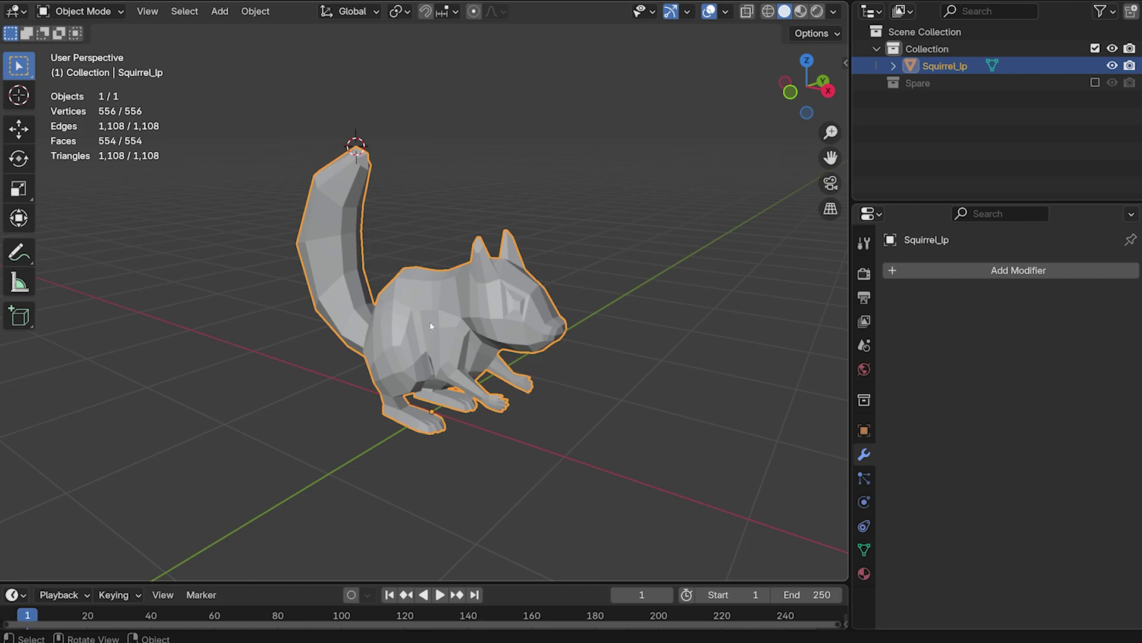
Set the squirrel's origin to the 3D cursor at the tail tip and rotate around Z
right_click(429, 322)
mouse_move(325, 321)
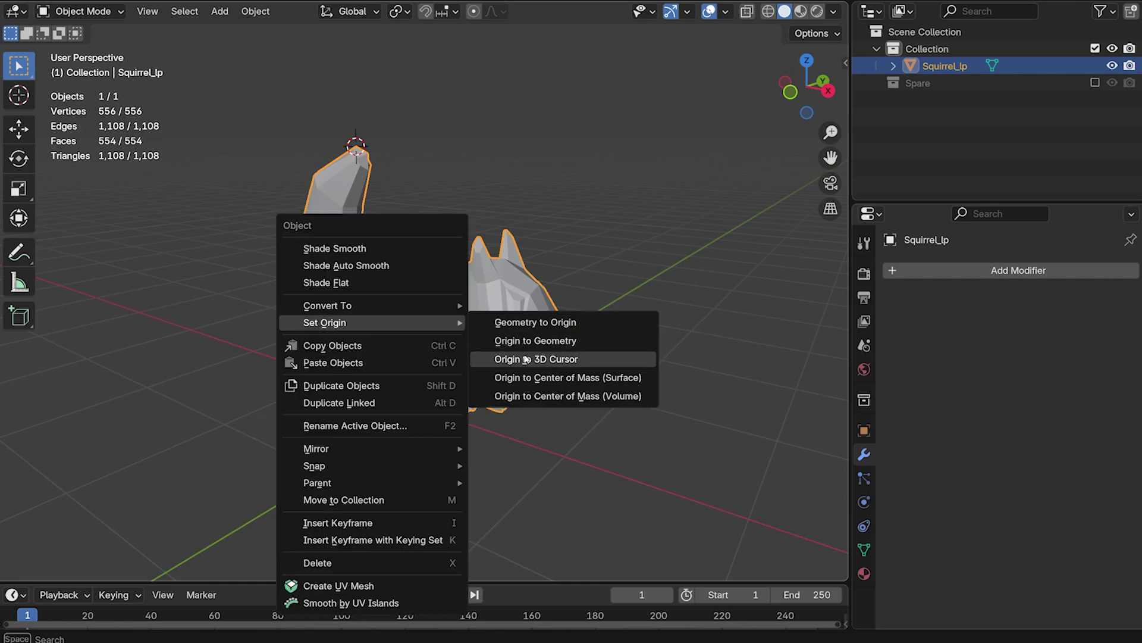
left_click(528, 363)
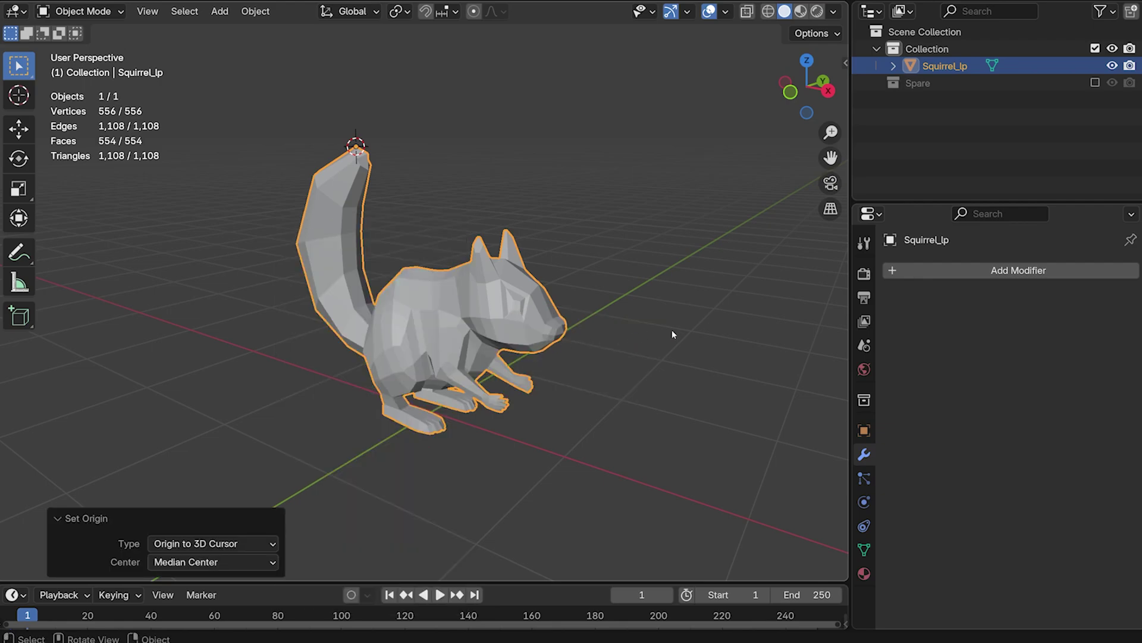
key("r")
key("z")
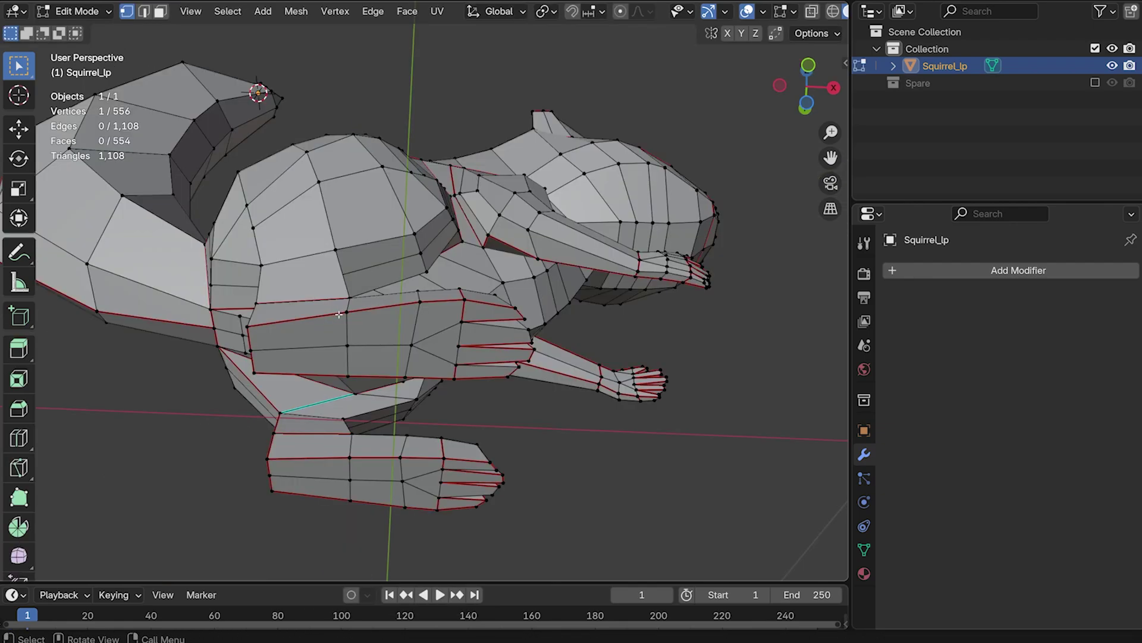
Select a front-leg face and snap the 3D cursor onto it
left_click(347, 345)
left_click(258, 351, "shift")
left_click(247, 326, "shift")
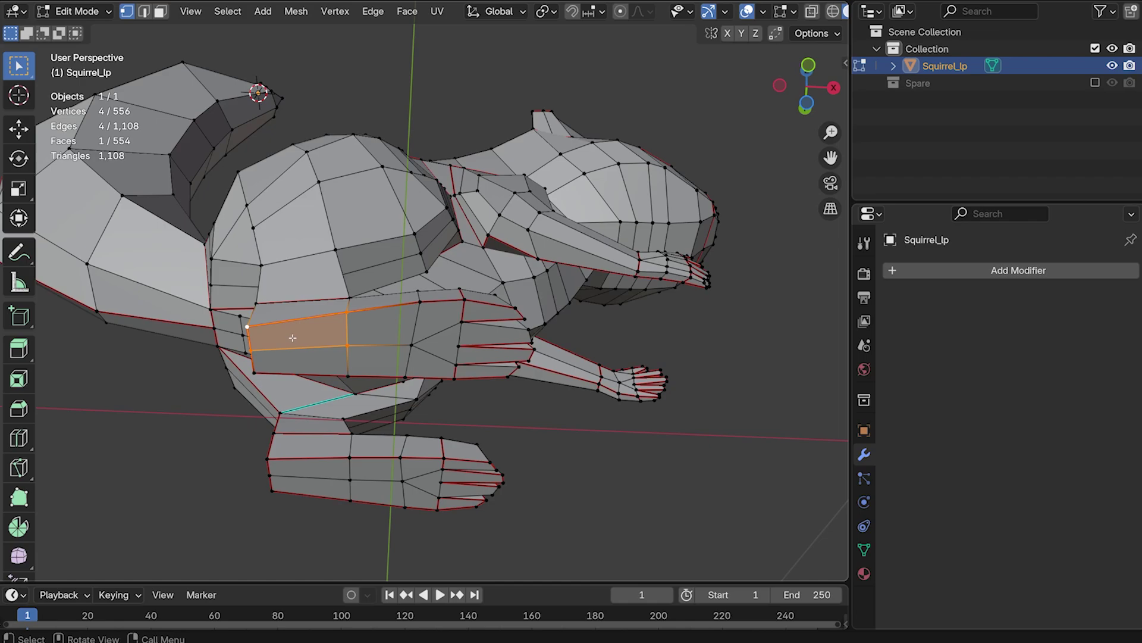
key("shift+s")
left_click(296, 429)
key("Tab")
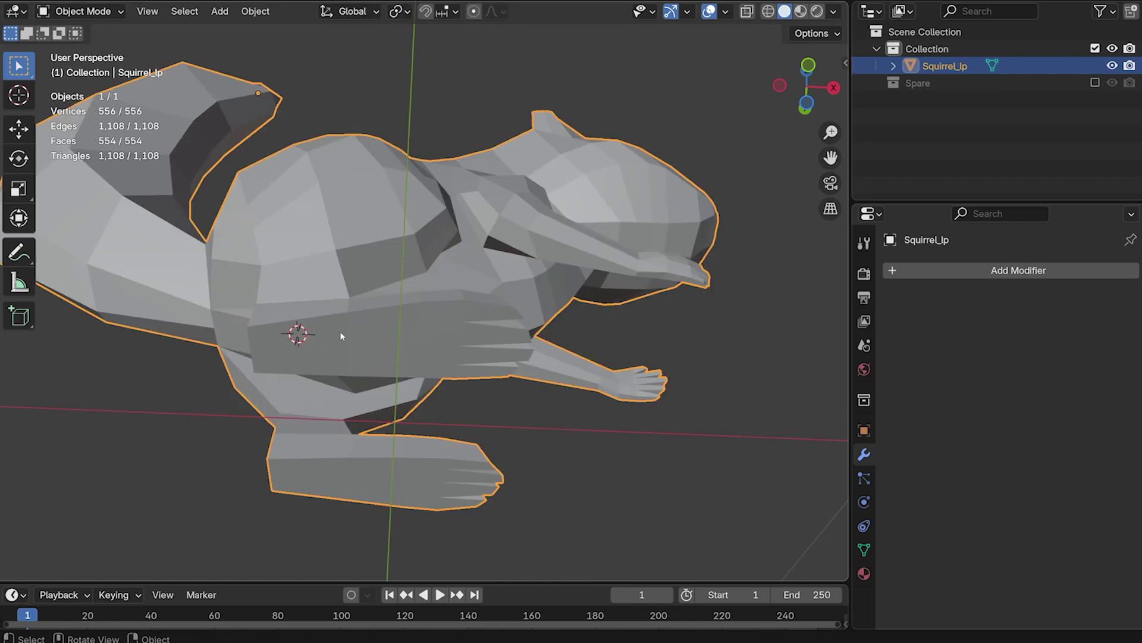
Move the origin to the leg cursor, then set it to the geometry centre
right_click(340, 332)
left_click(431, 370)
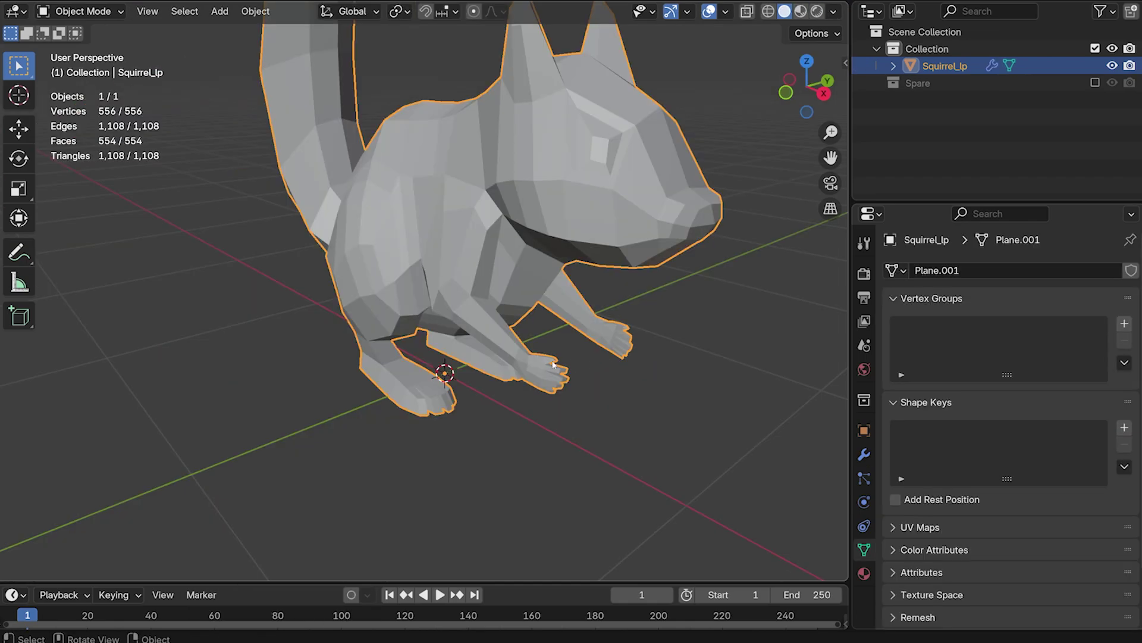
right_click(488, 254)
mouse_move(384, 329)
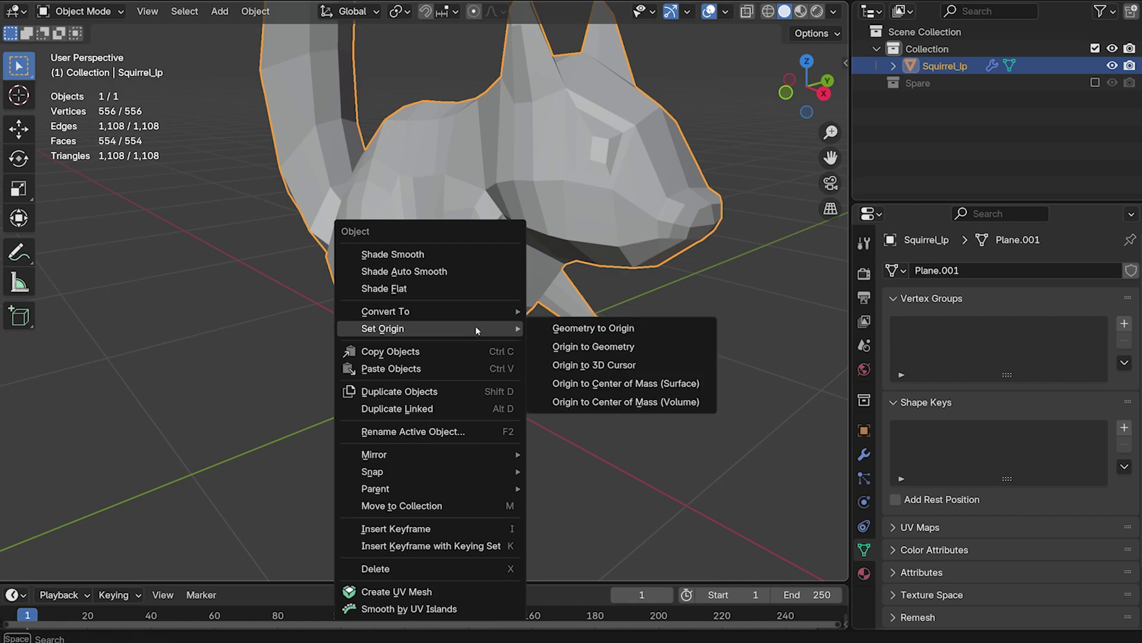
left_click(591, 347)
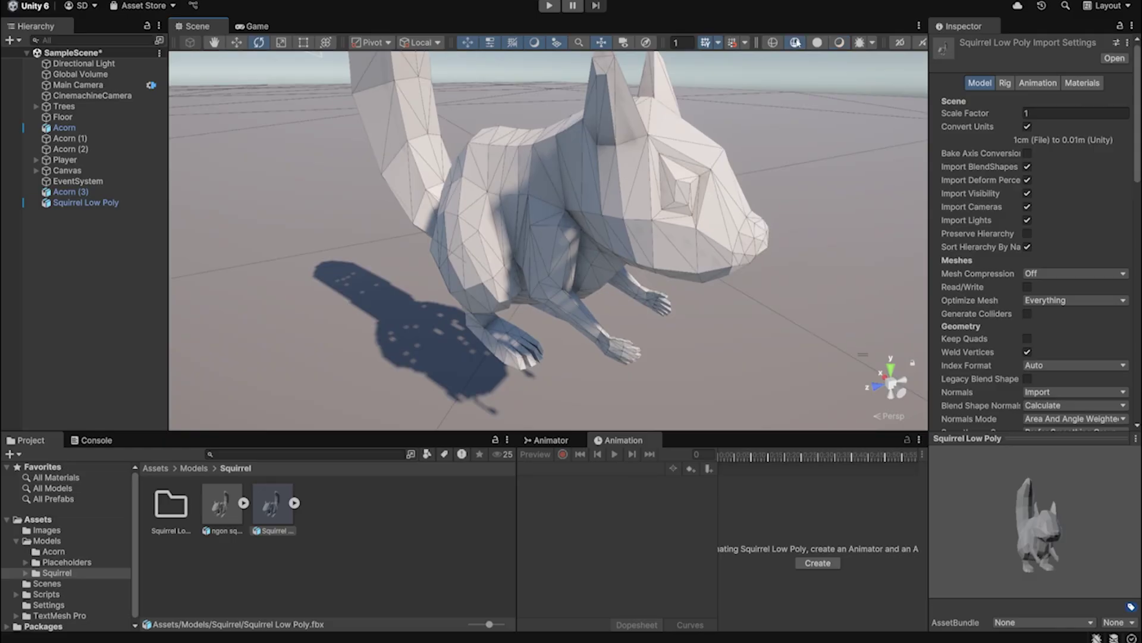
Orbit the Unity Scene view in close around the imported squirrel model
left_click_drag(593, 257, 666, 213, "alt")
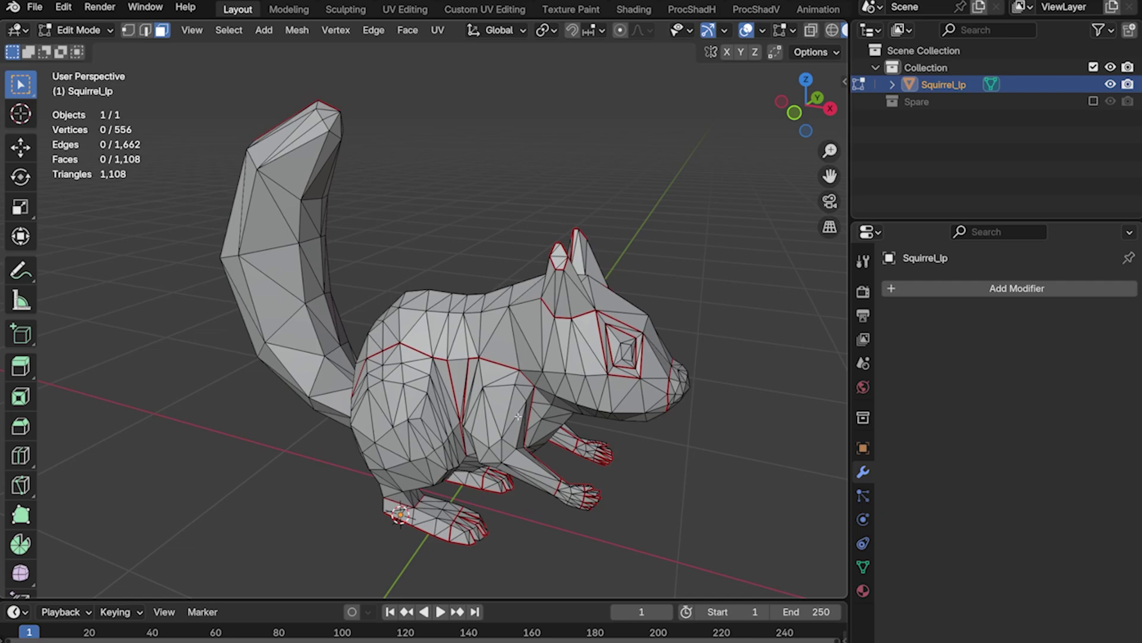
Add a Triangulate modifier to the squirrel and triangulate all its faces
mouse_move(518, 416)
middle_mouse_down()
mouse_move(349, 362)
mouse_move(580, 358)
middle_mouse_up()
key("Tab")
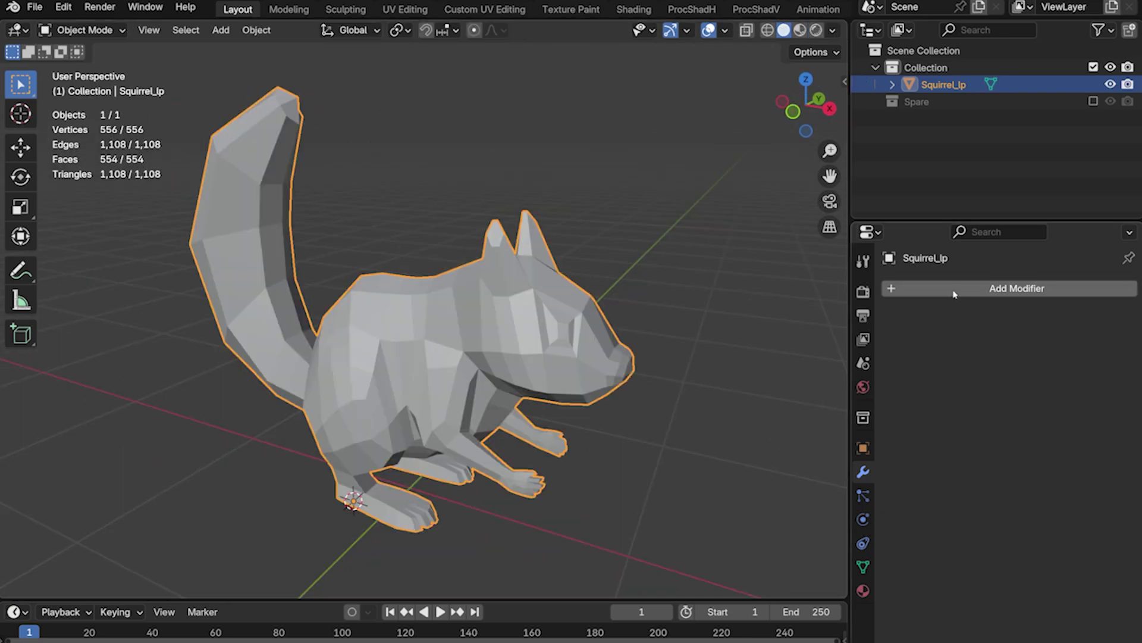
left_click(954, 290)
left_click(955, 290)
type("tr")
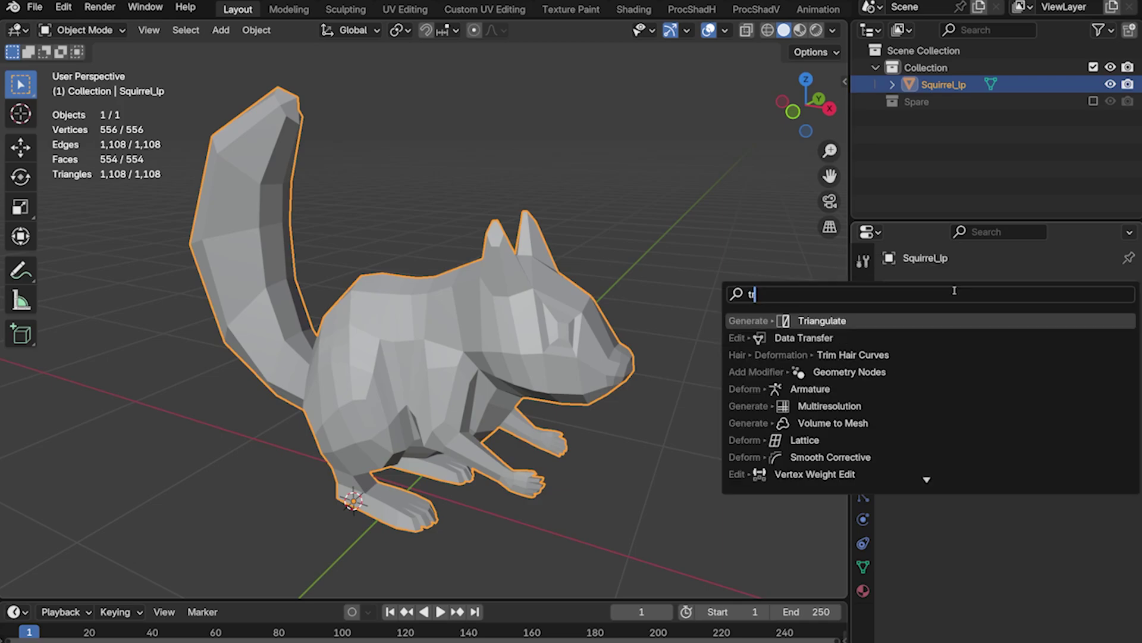
type("ia")
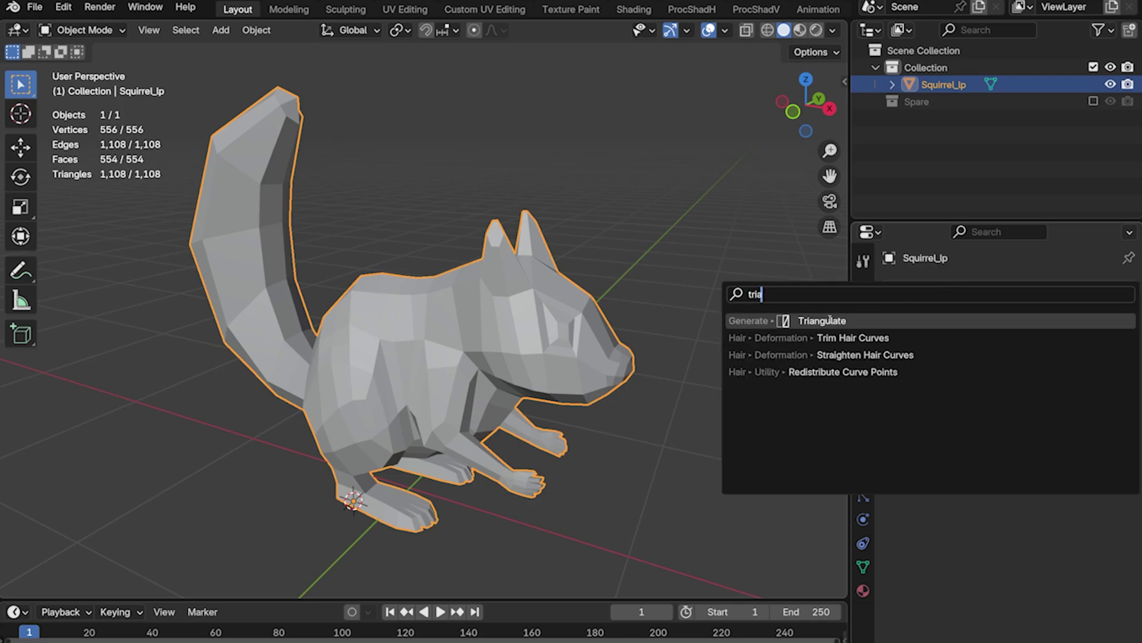
left_click(830, 320)
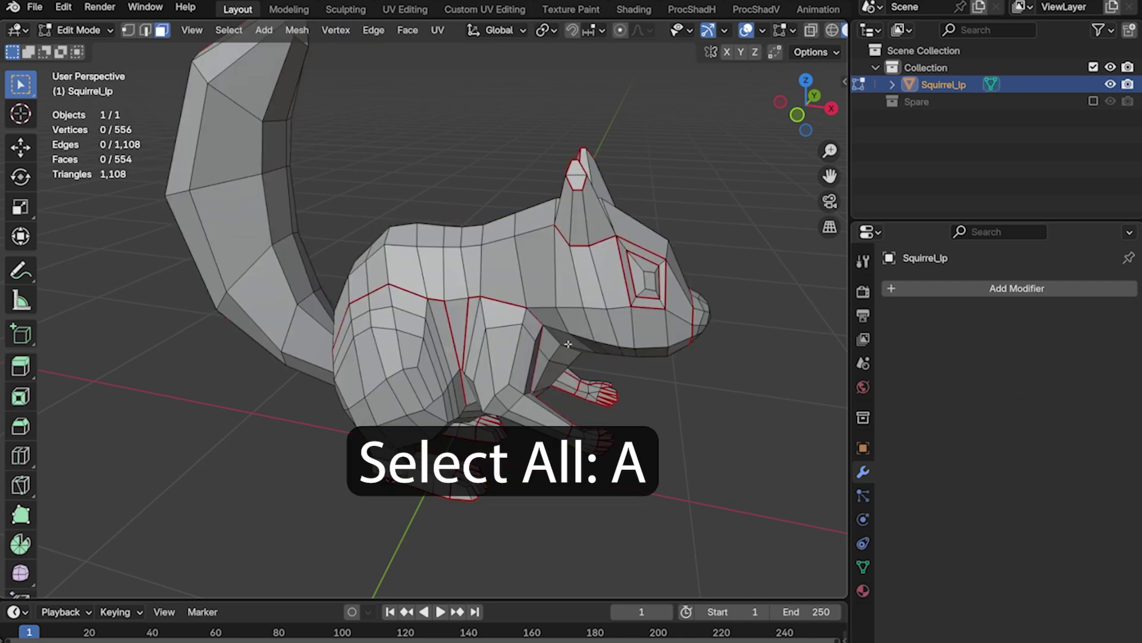
key("a")
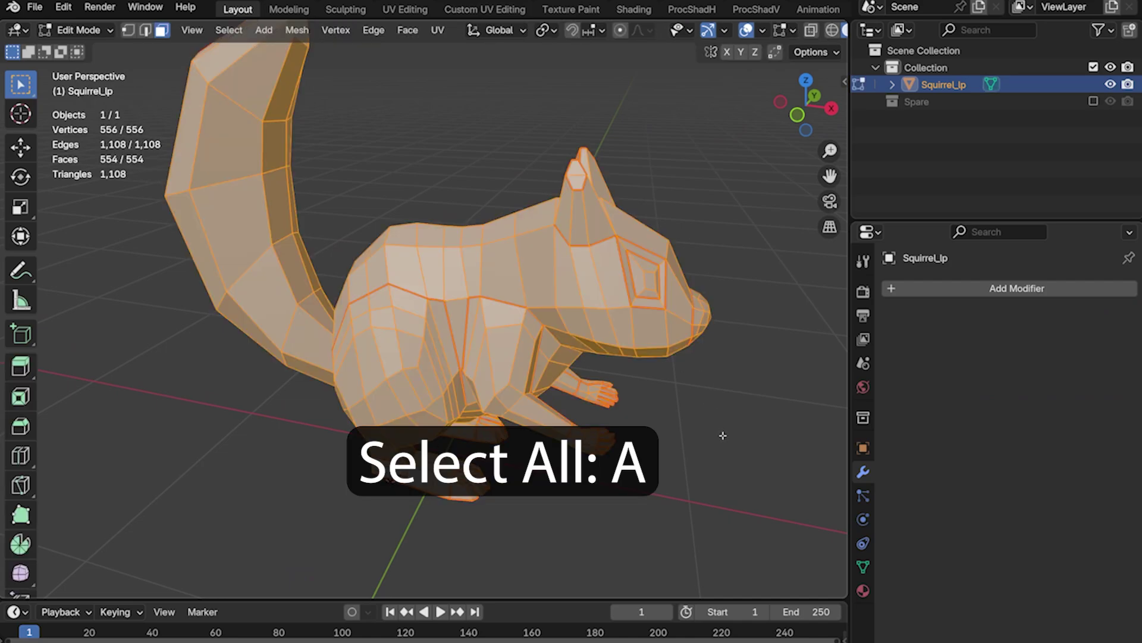
key("ctrl+t")
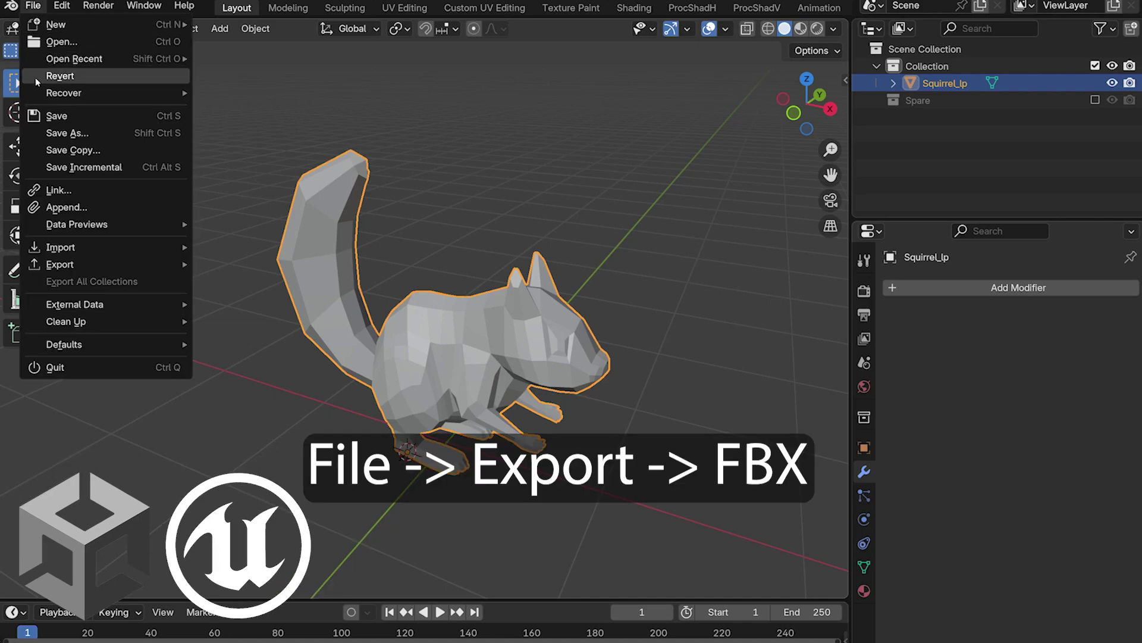
mouse_move(60, 264)
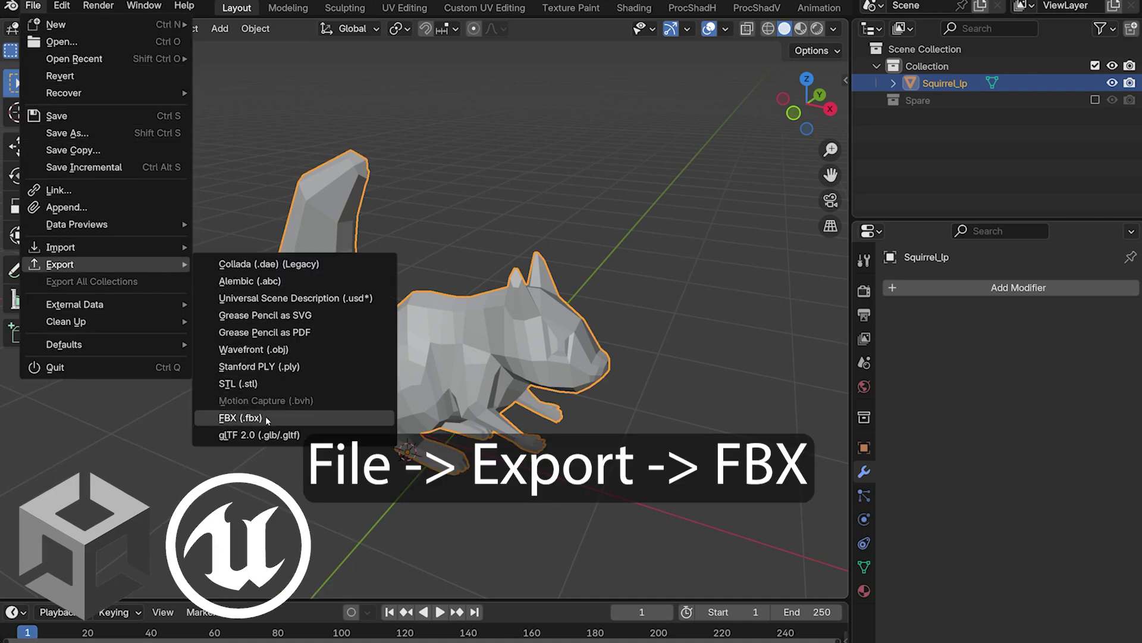
Start an FBX export of the squirrel as Squirrel Low Poly.fbx
left_click(265, 417)
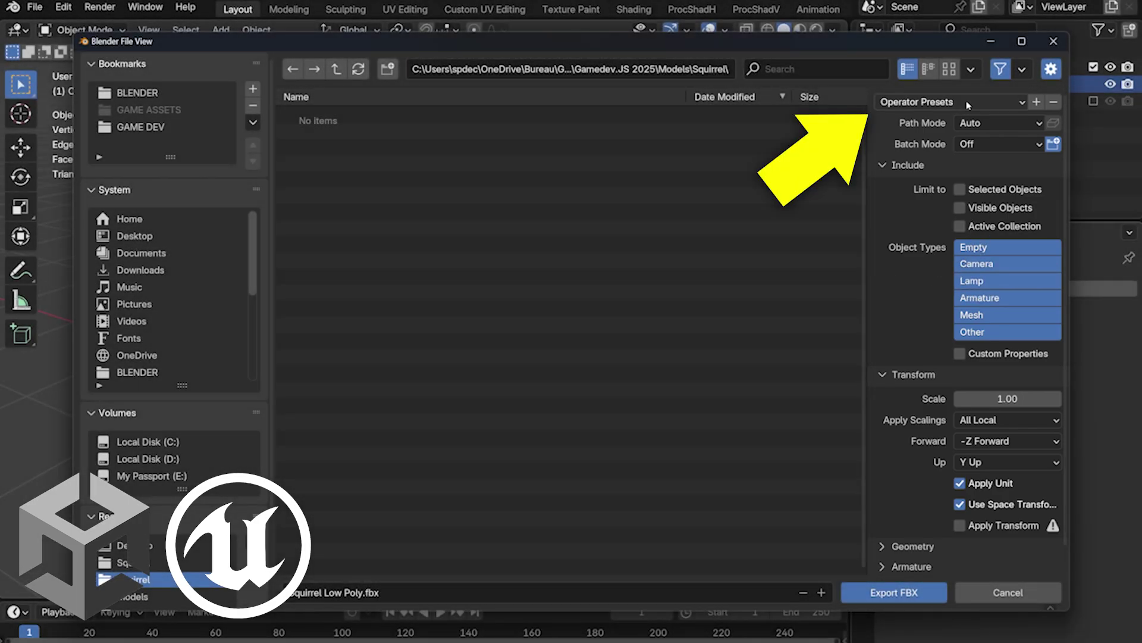
Review the FBX presets, set Path Mode to Copy, and export only Mesh objects
left_click(1011, 107)
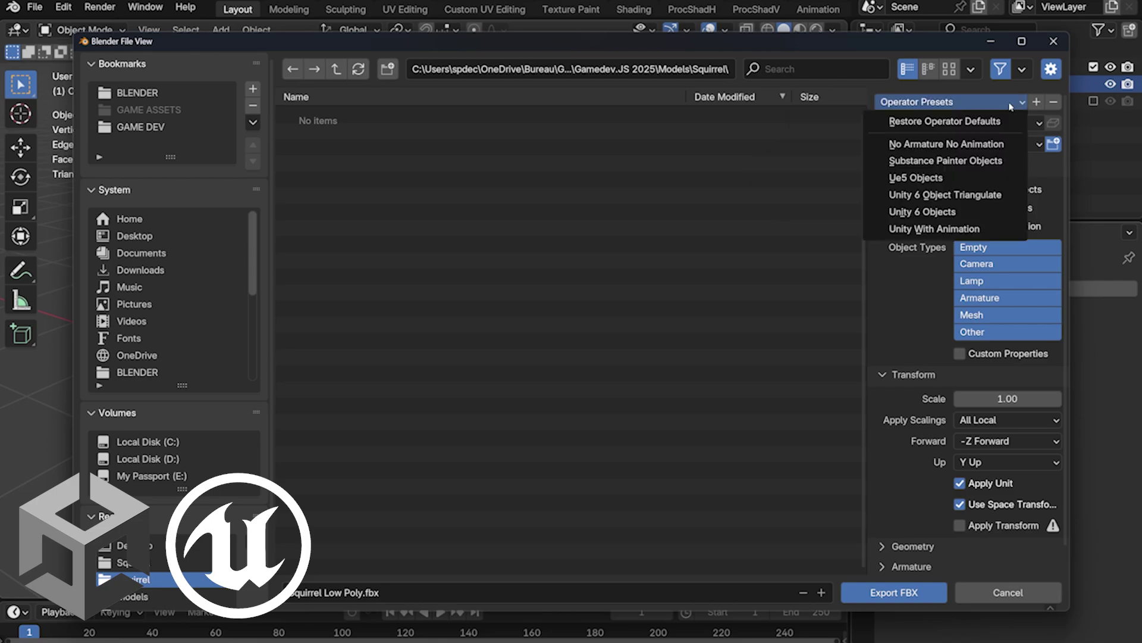
left_click(1011, 106)
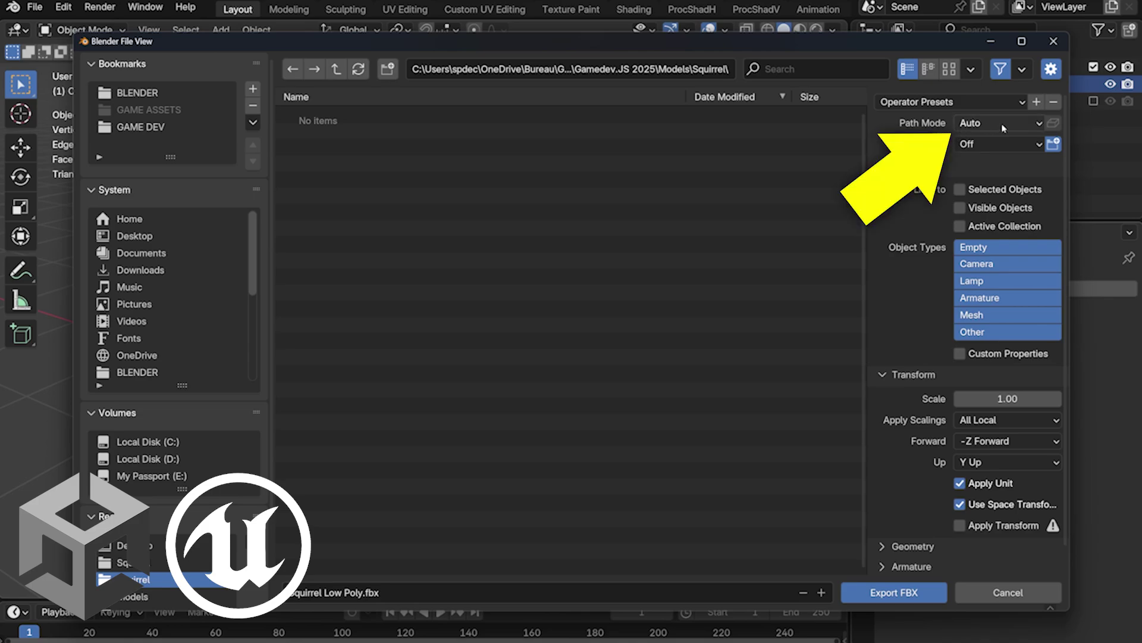
left_click(1018, 129)
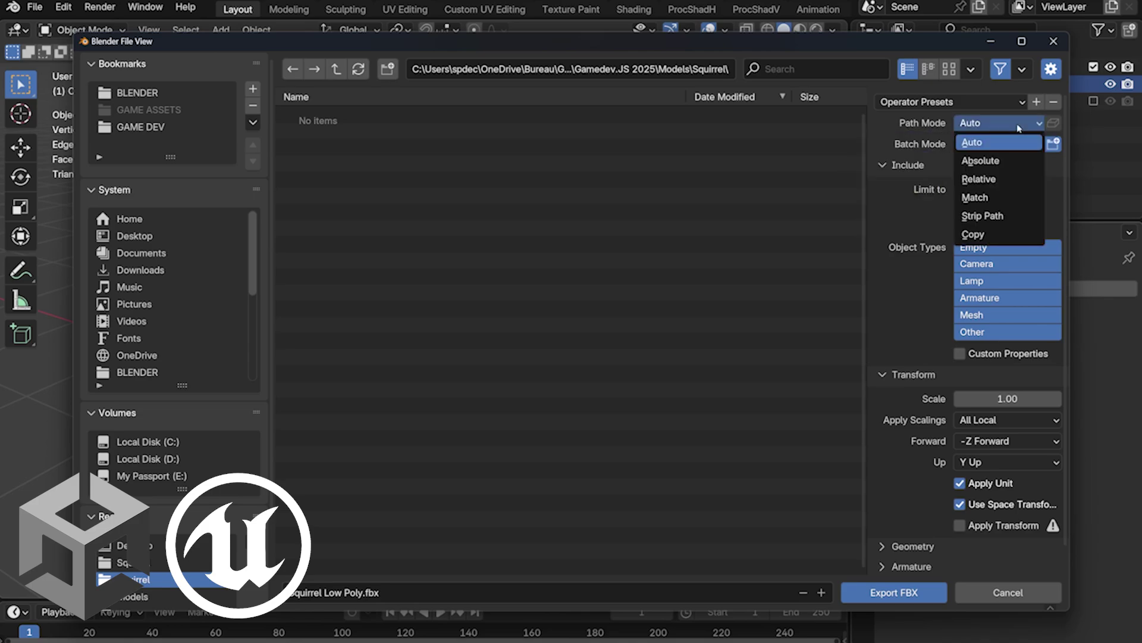
left_click(1023, 236)
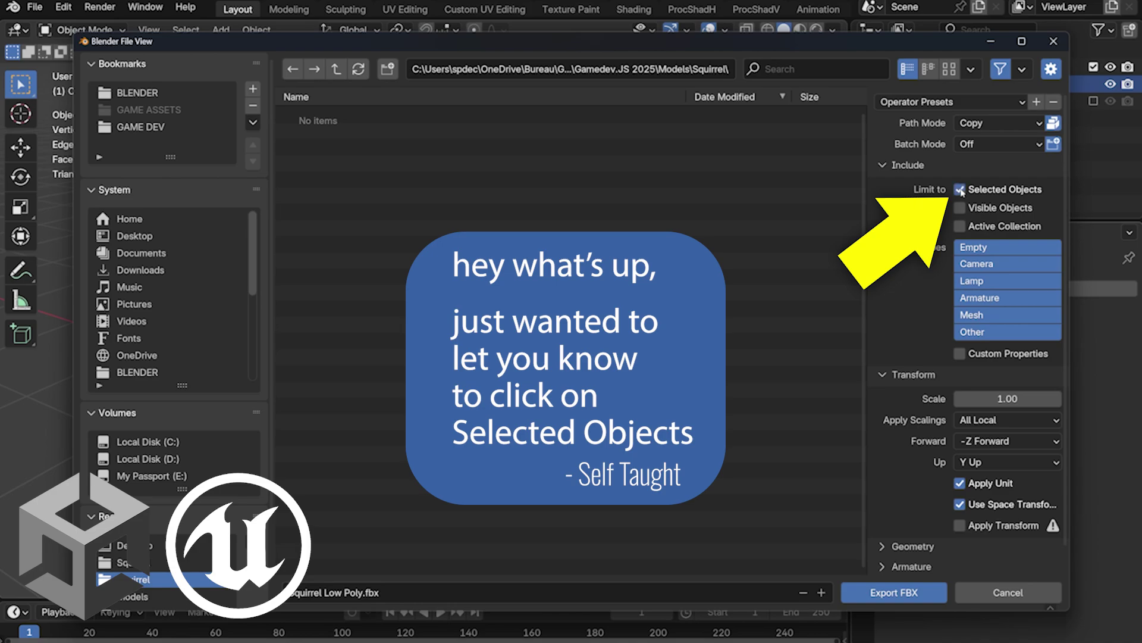
left_click(978, 316)
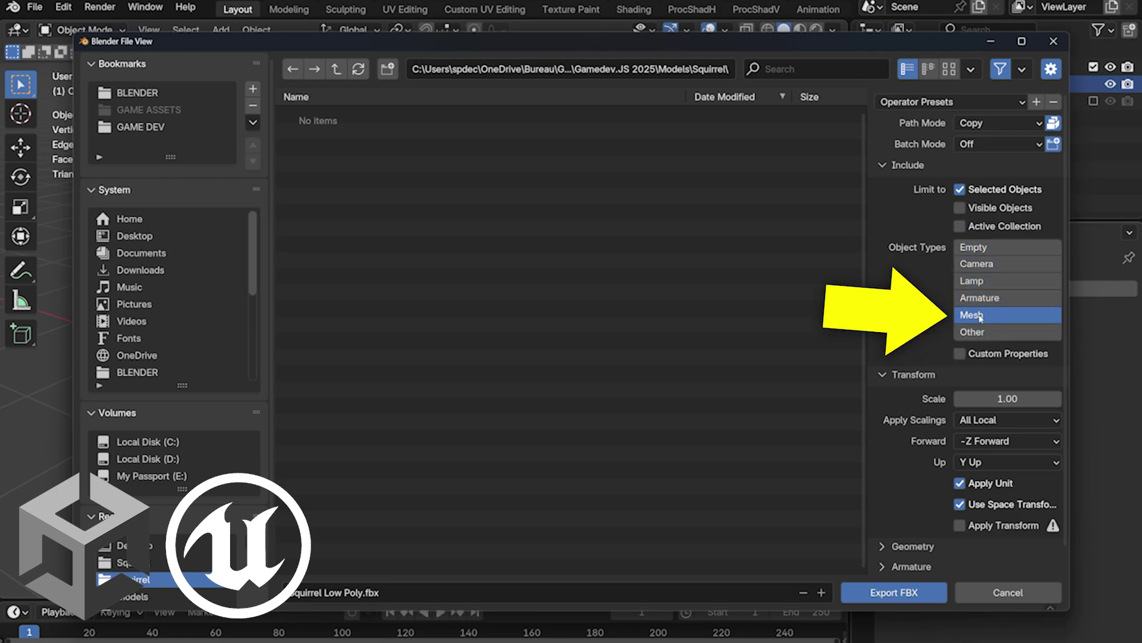
scroll(982, 321, "down", 1)
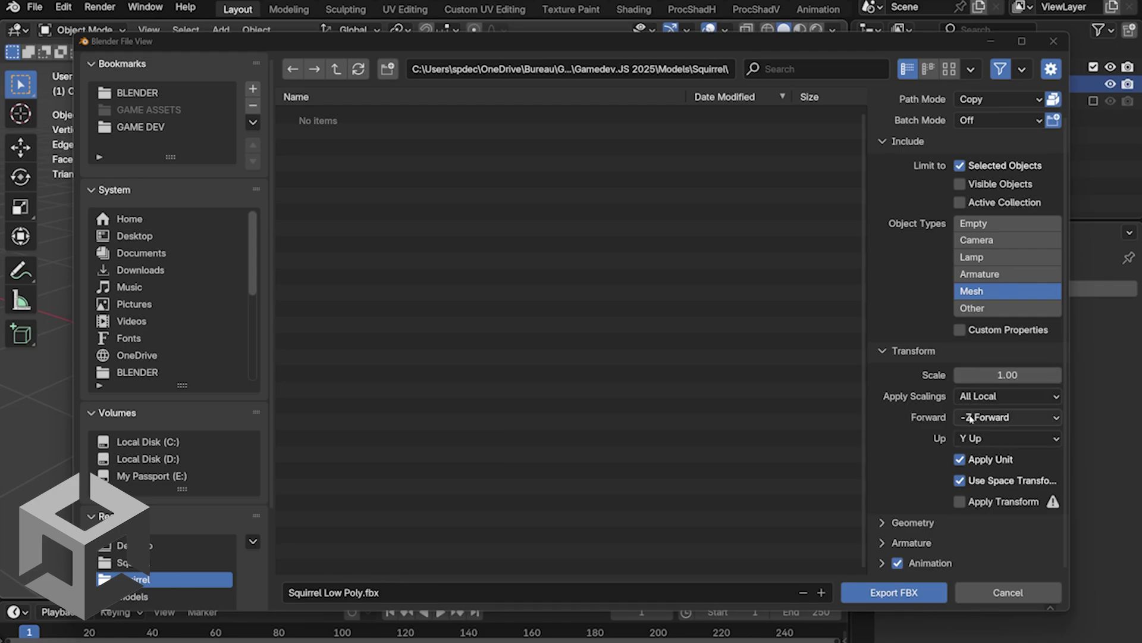
Switch the FBX forward axis from -Z Forward to Z Forward
left_click(970, 417)
left_click(991, 474)
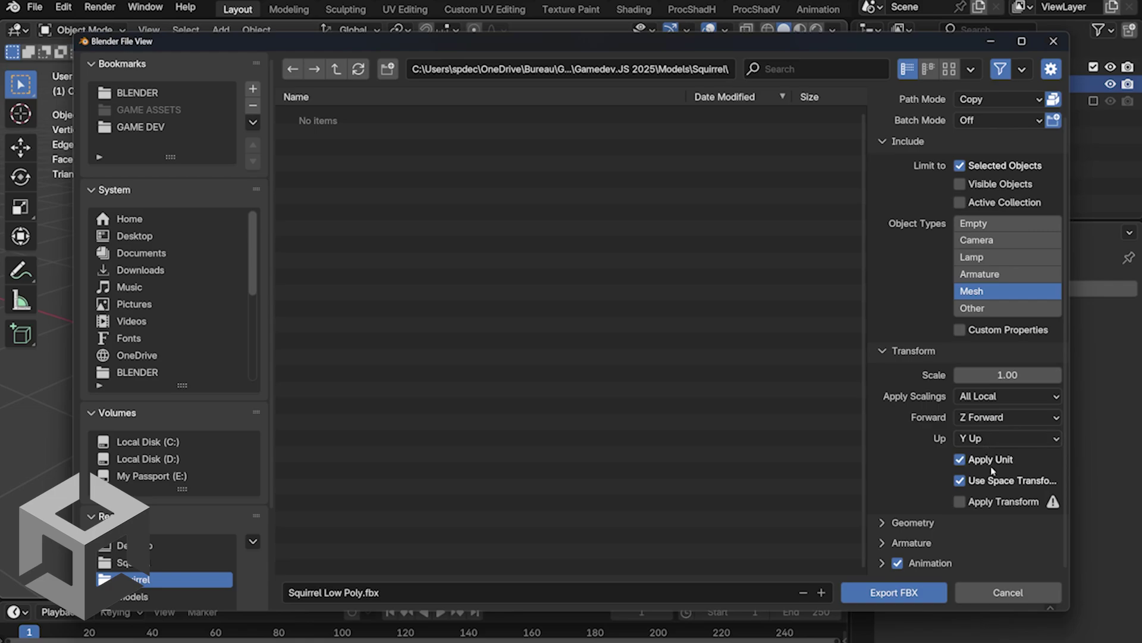
Set the FBX export scale to 0.01 with FBX Units Scale scaling
left_click(999, 380)
type("0")
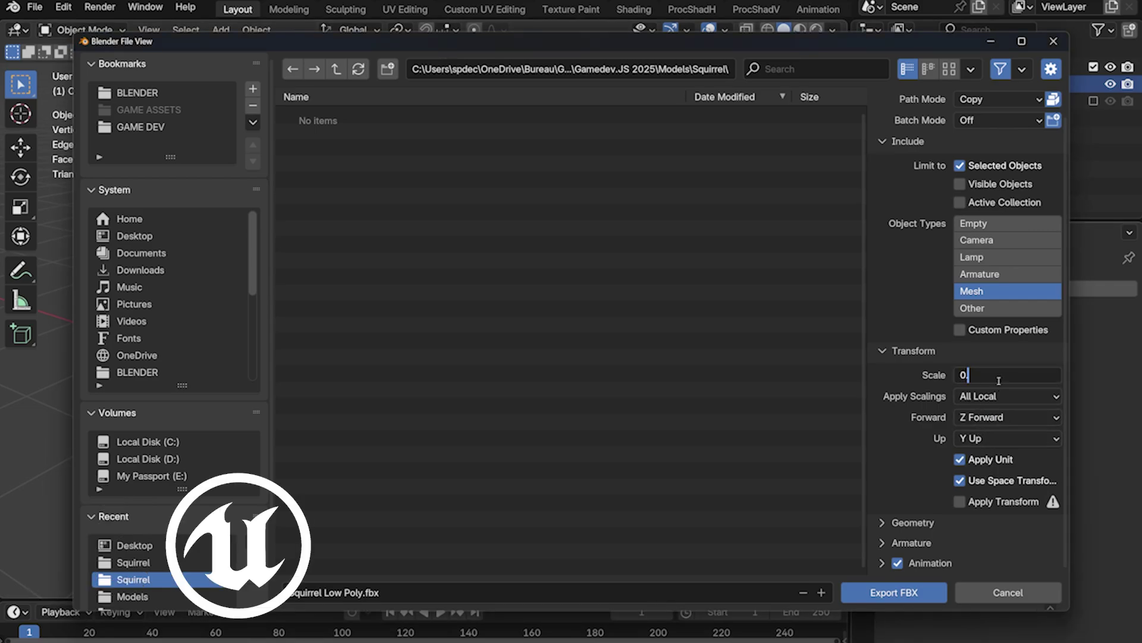
type(".01")
key("Return")
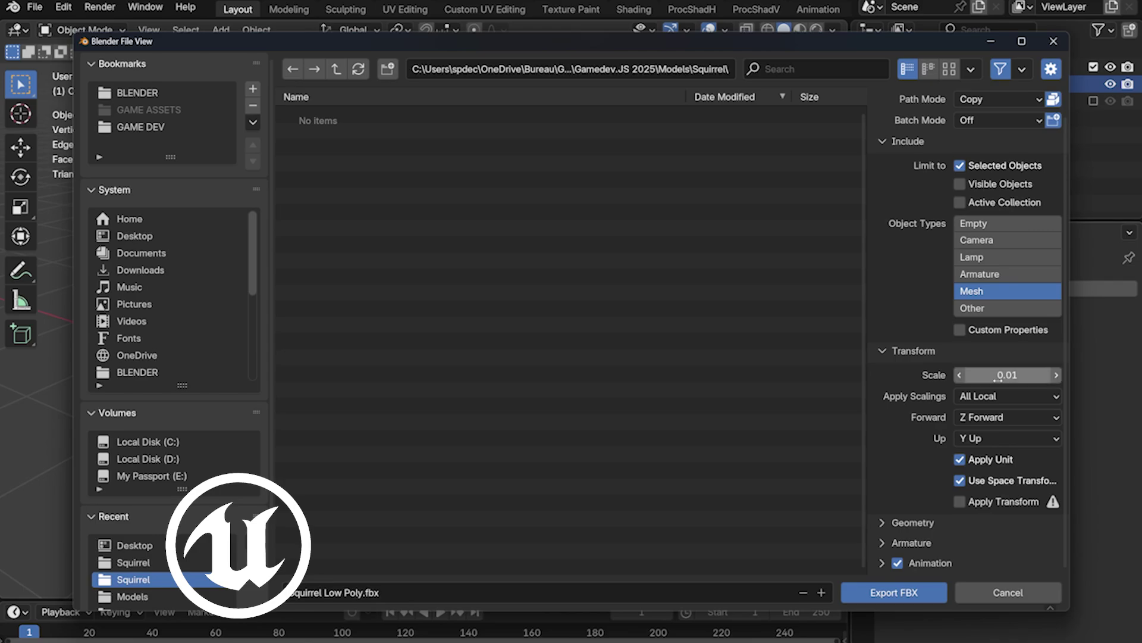
left_click(1001, 397)
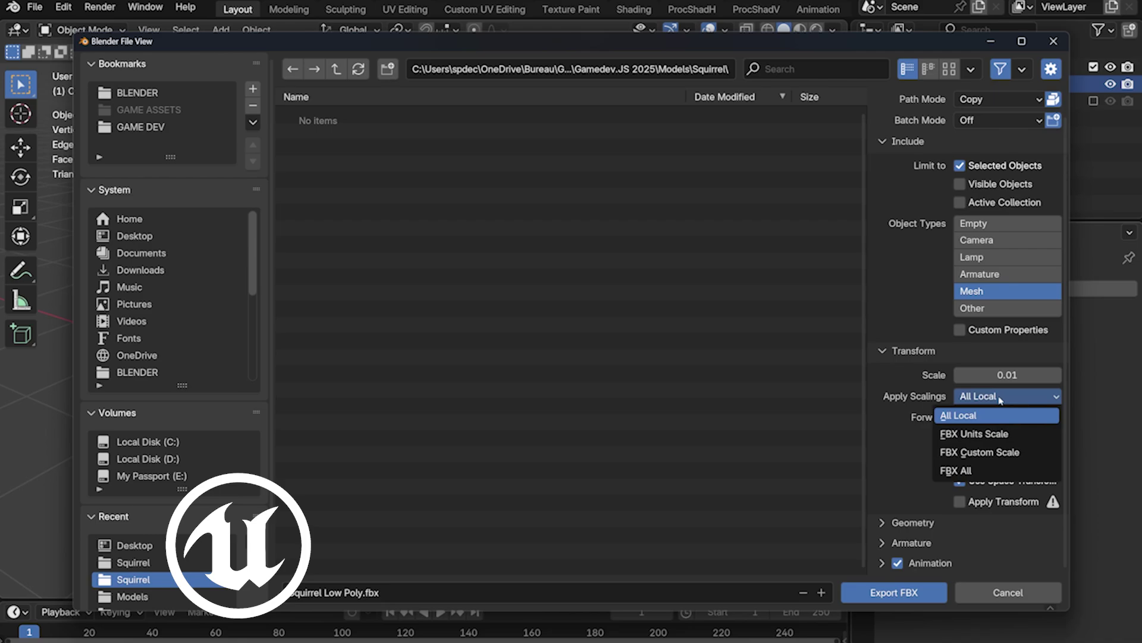
left_click(1004, 435)
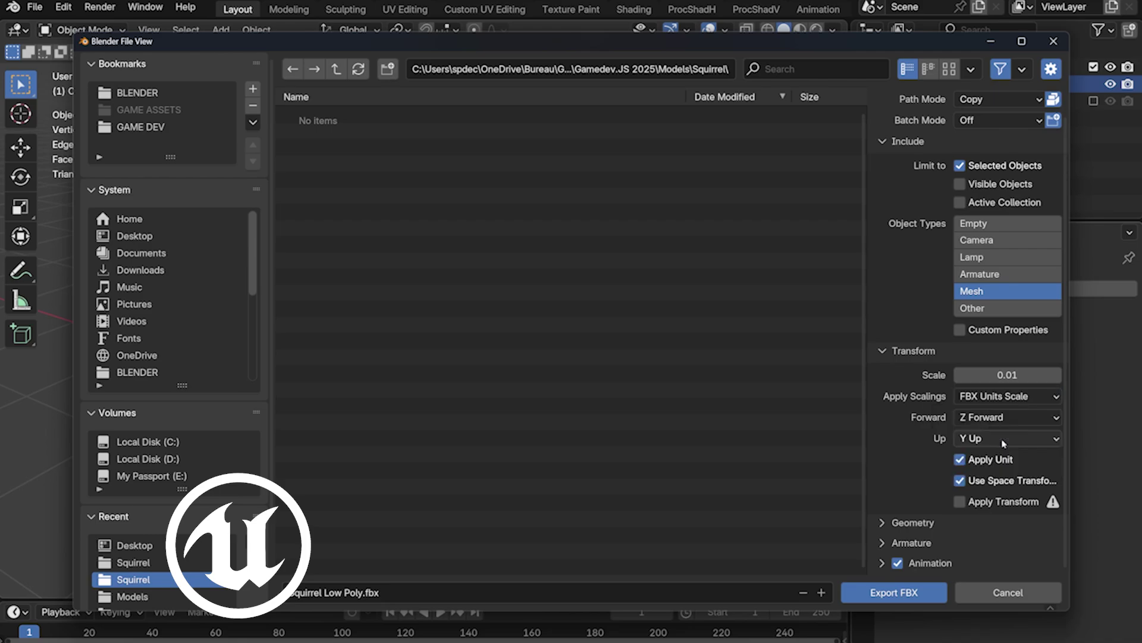
Set the FBX axes to -X Forward and Z Up
left_click(1012, 420)
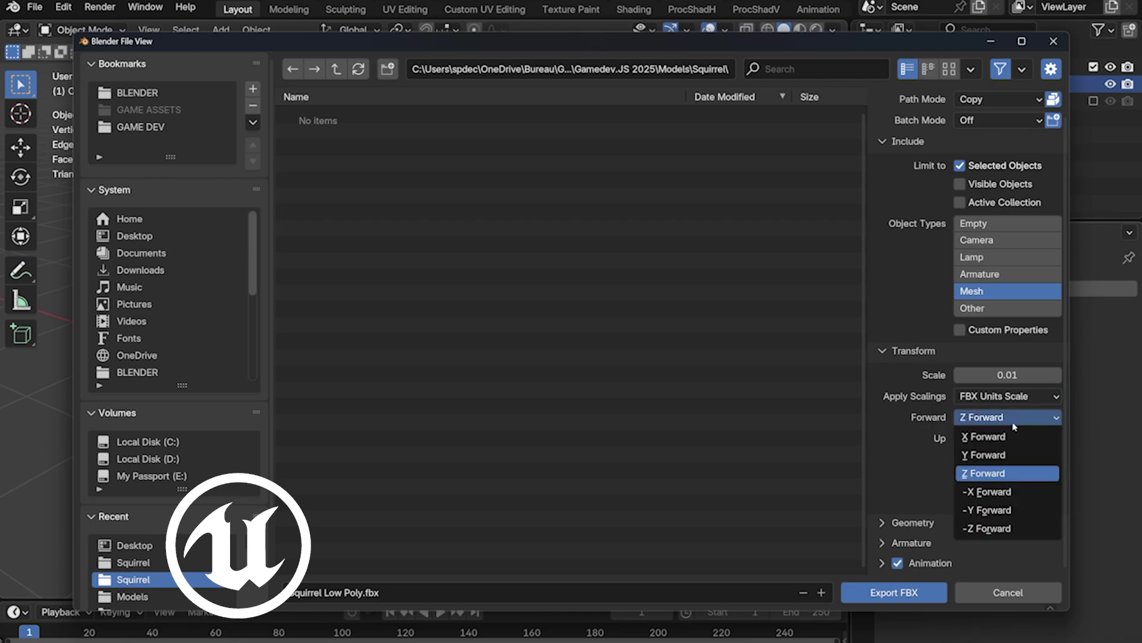
left_click(1018, 491)
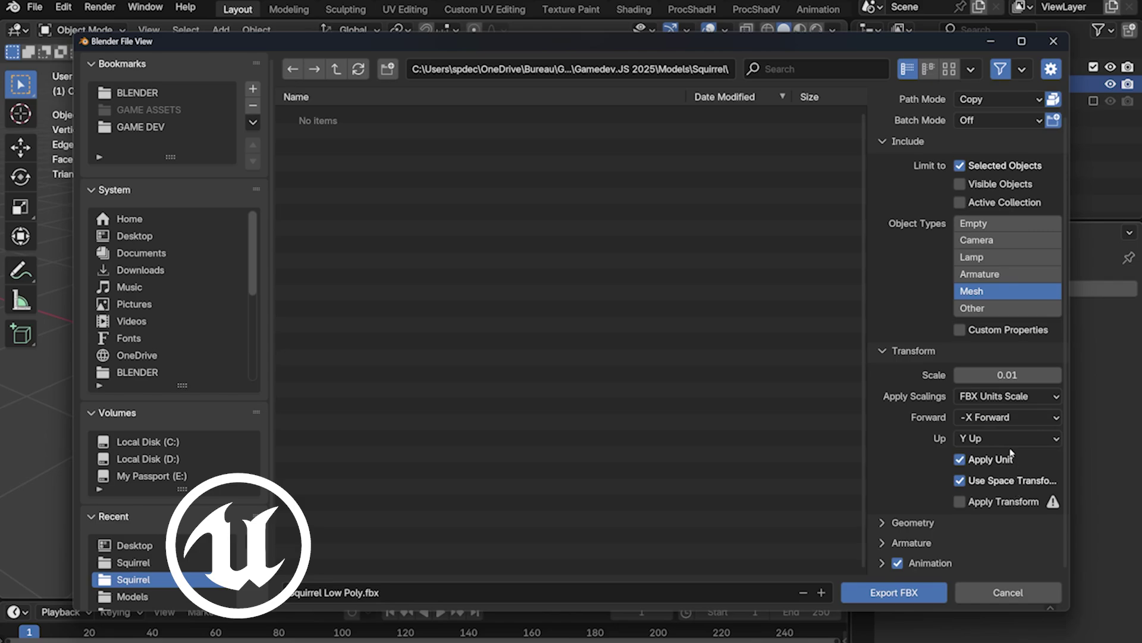
left_click(1011, 440)
left_click(1009, 493)
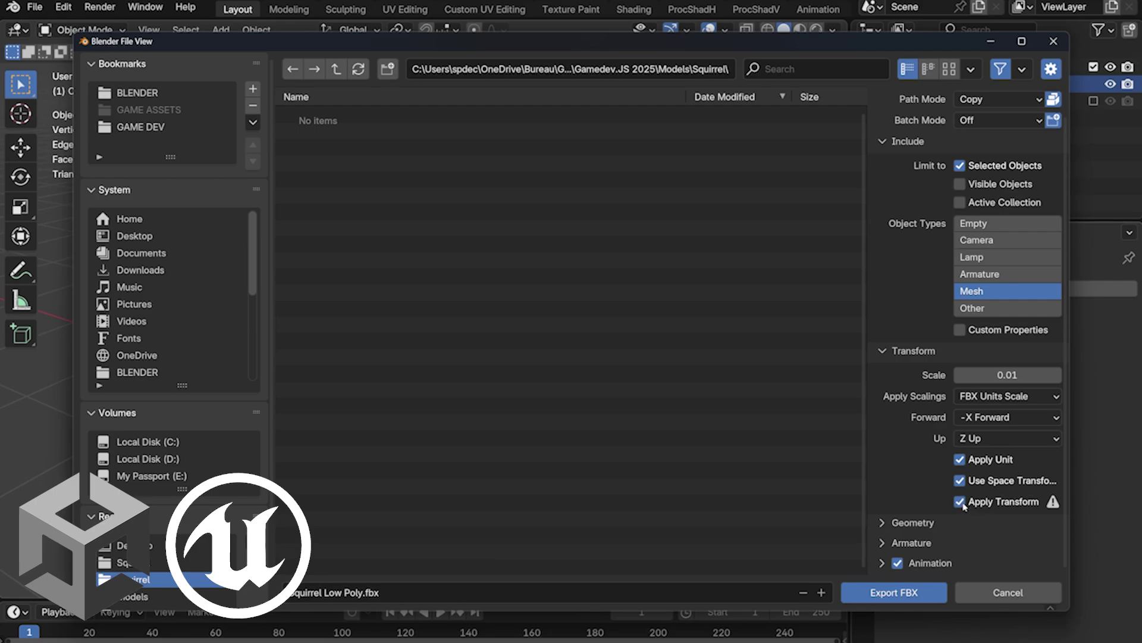
Set FBX geometry smoothing to Face, keeping Apply Modifiers enabled
left_click(882, 525)
scroll(890, 525, "down", 3)
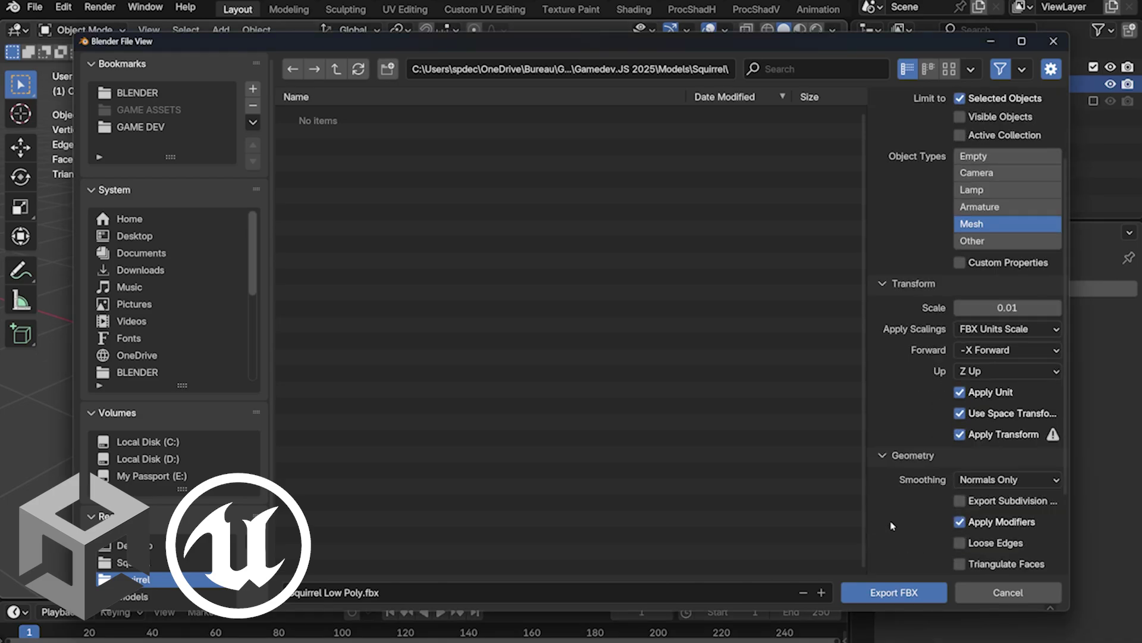
scroll(891, 526, "down", 3)
left_click(977, 375)
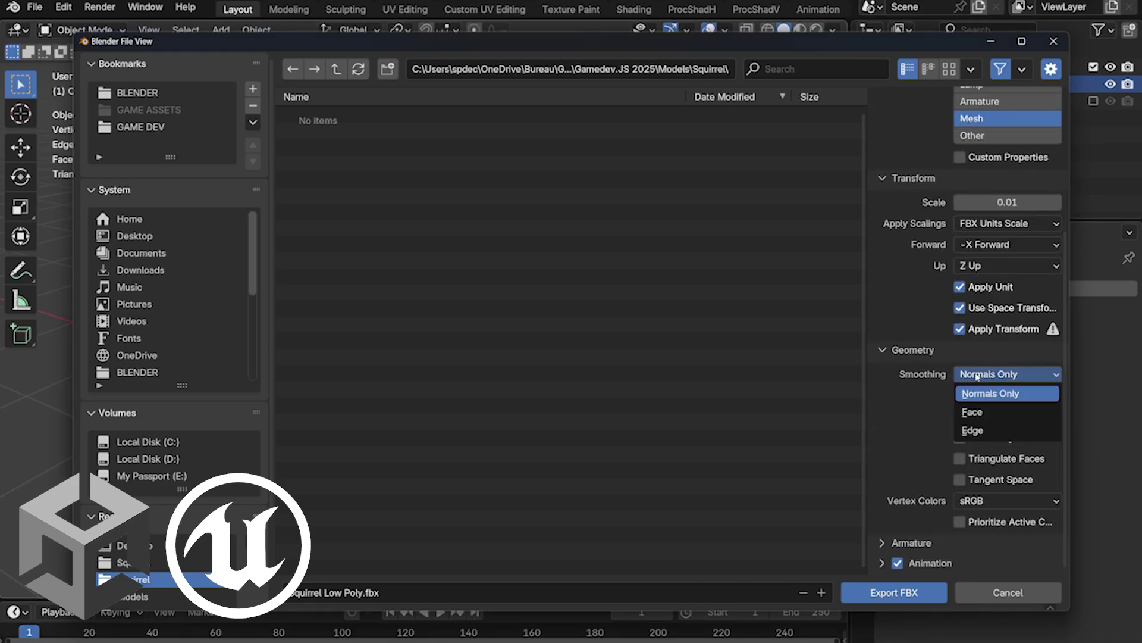
left_click(997, 411)
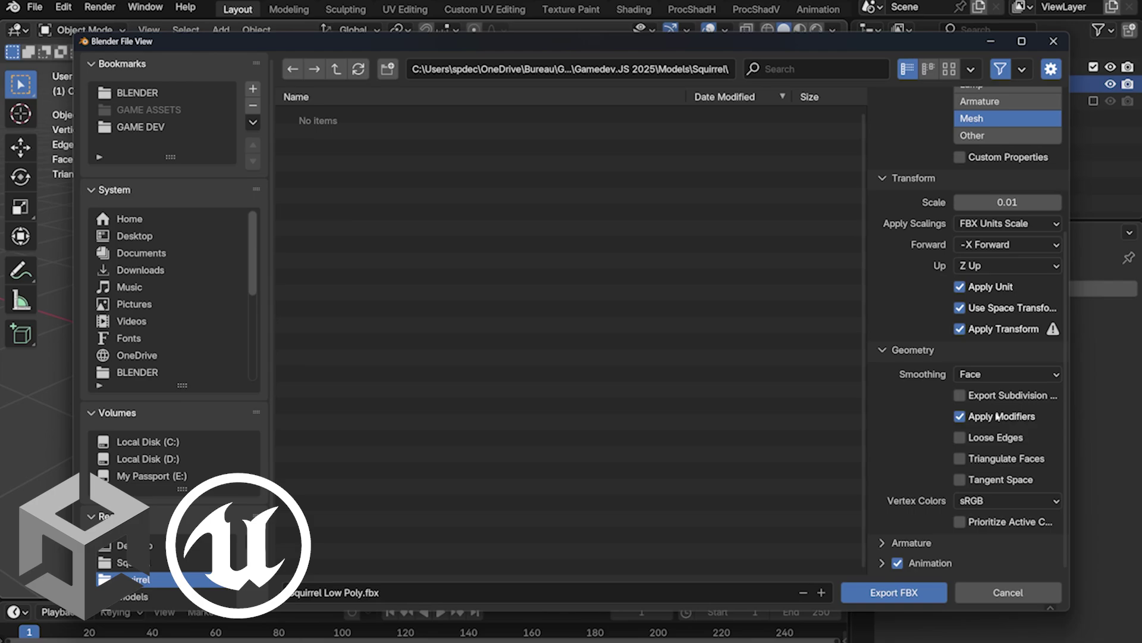
left_click(961, 416)
left_click(961, 459)
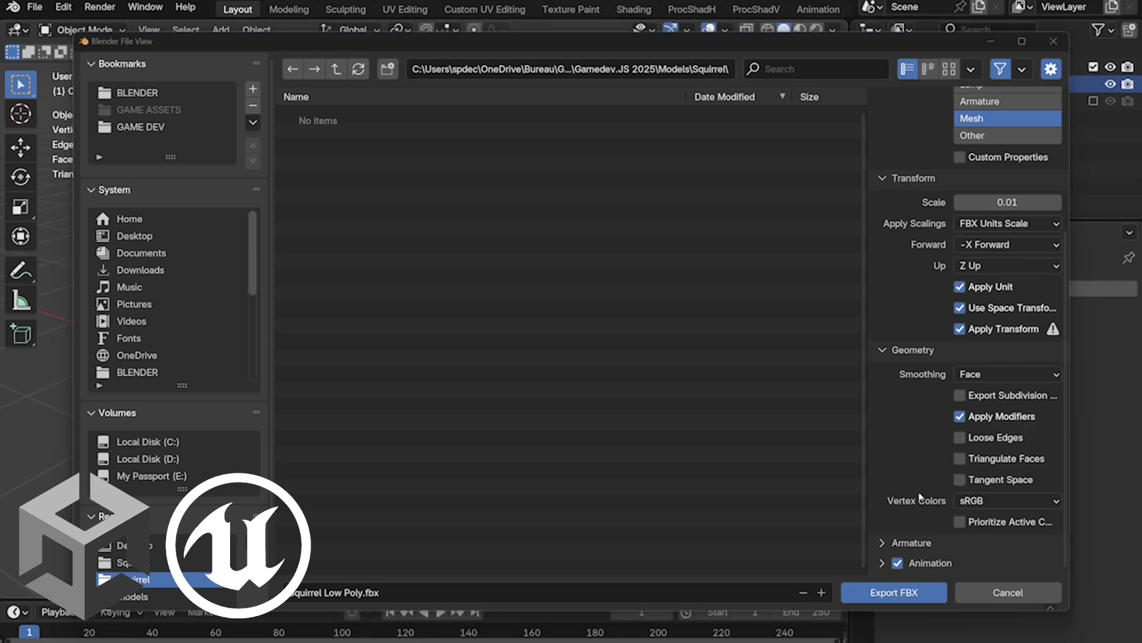
Enable Only Deform Bones, disable Add Leaf Bones, and expand the Animation options
left_click(884, 543)
scroll(892, 532, "down", 3)
scroll(893, 532, "down", 2)
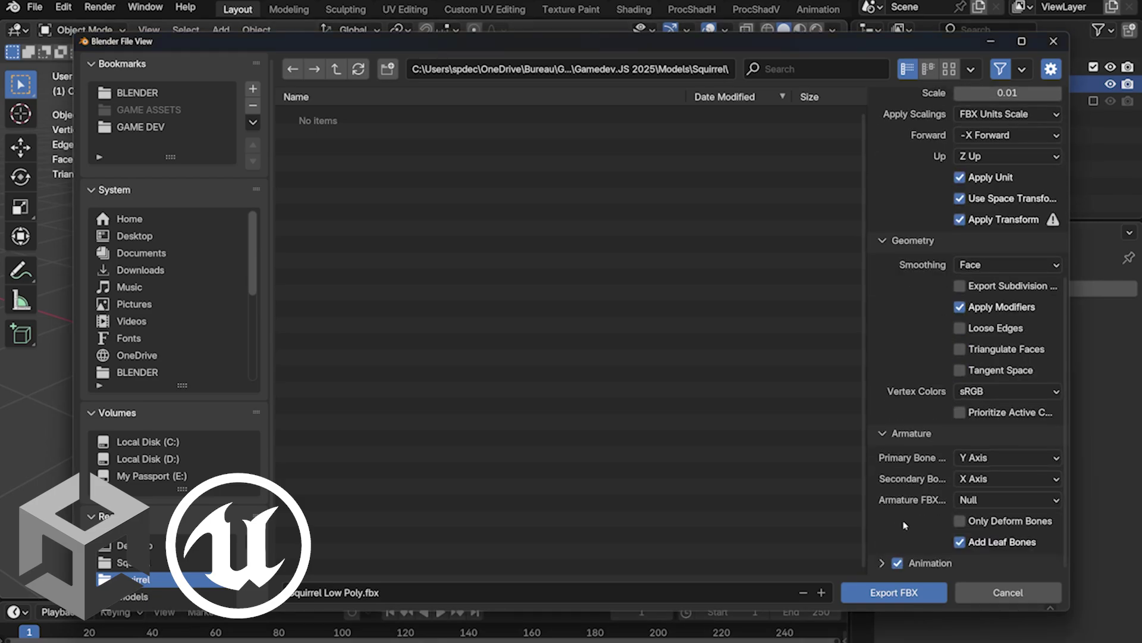
left_click(962, 522)
left_click(960, 542)
left_click(884, 563)
scroll(886, 567, "down", 4)
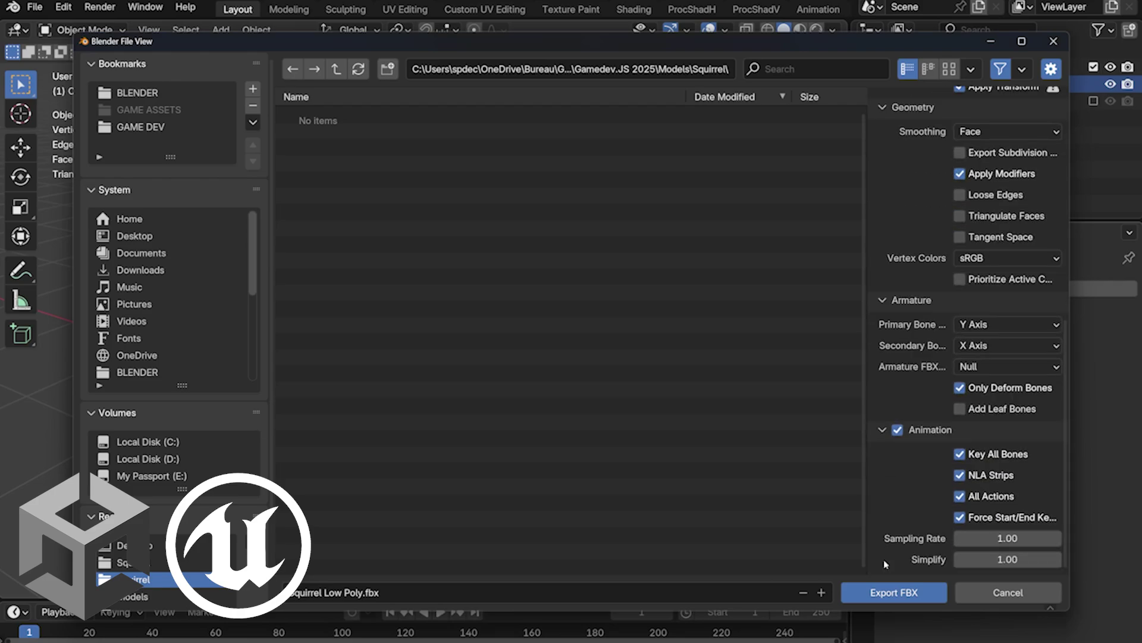
Disable FBX animation export and save the settings as the Unity_No_Animations preset
left_click(898, 429)
scroll(955, 383, "up", 6)
scroll(990, 291, "up", 6)
scroll(991, 292, "up", 2)
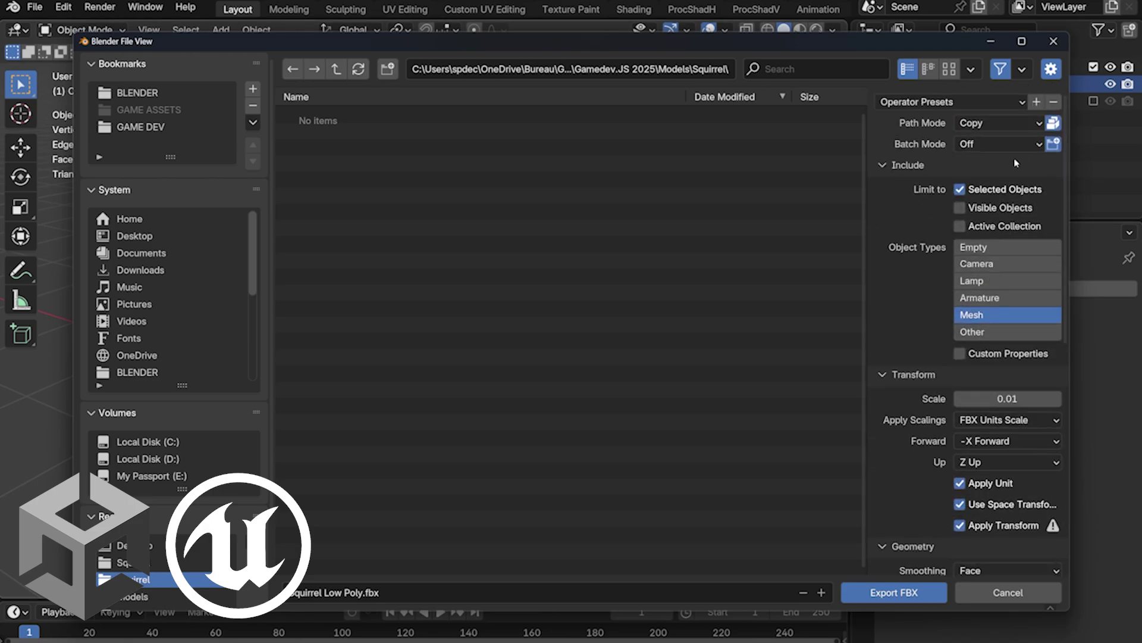
left_click(1033, 106)
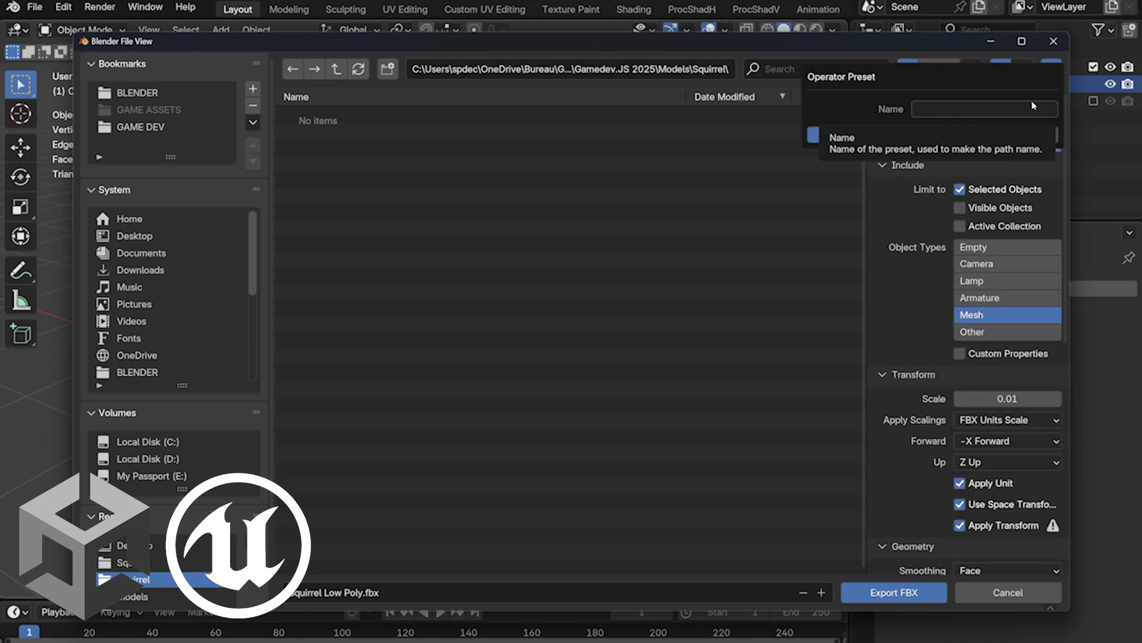
left_click(1025, 109)
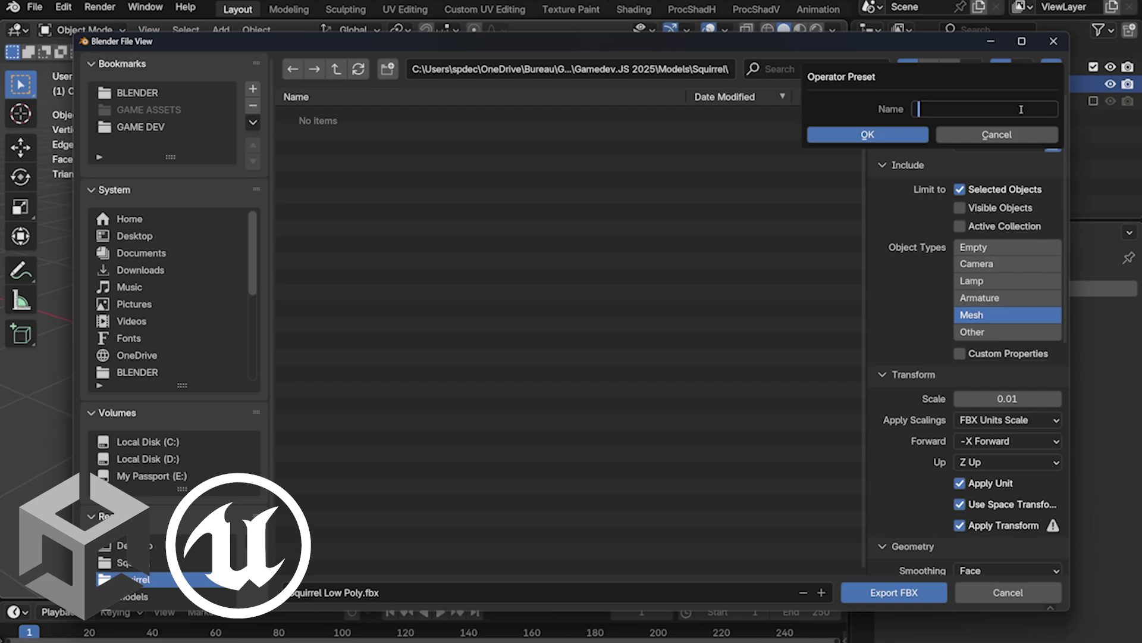
type("Unity No Anima")
type("tions")
key("Return")
left_click(916, 136)
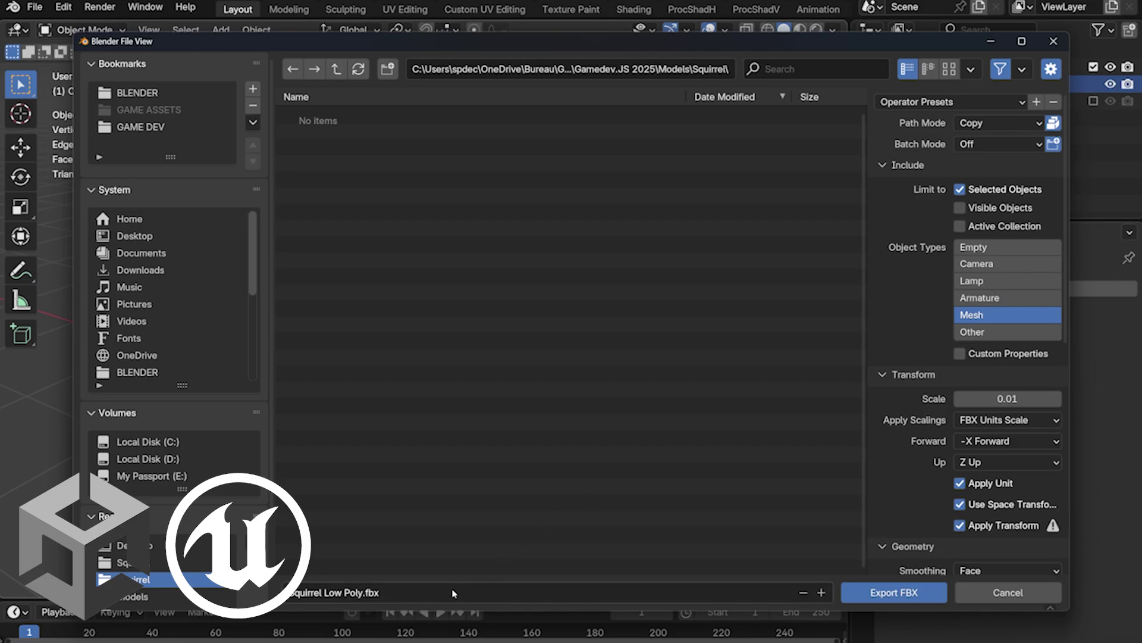
Export Squirrel Low Poly.fbx and place the imported model in the Unity scene
left_click(865, 593)
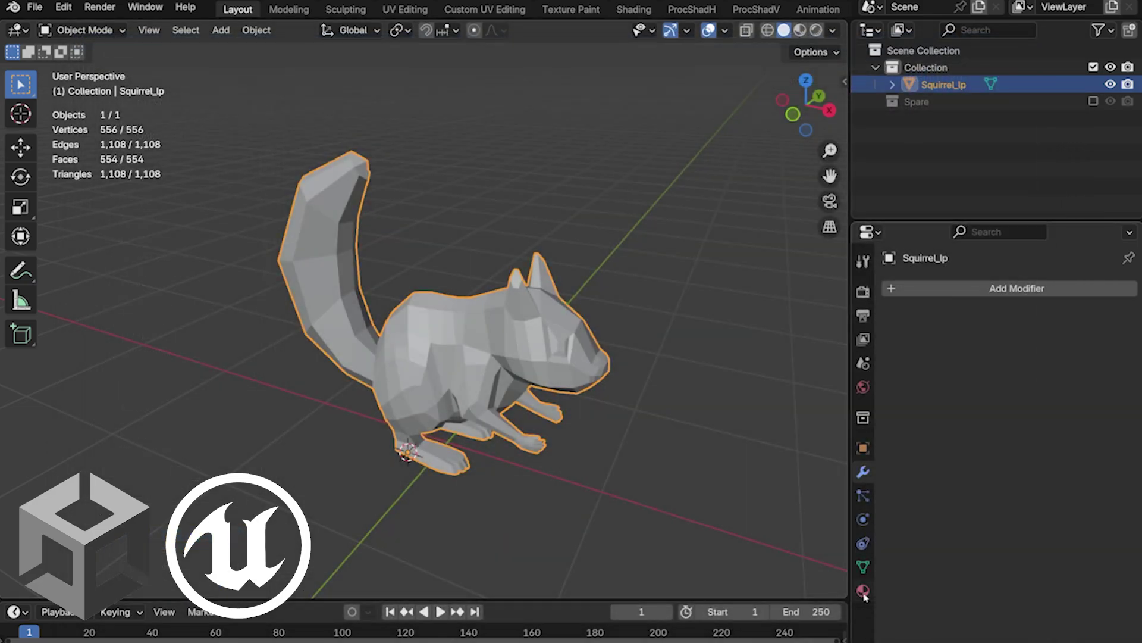
left_click(271, 553)
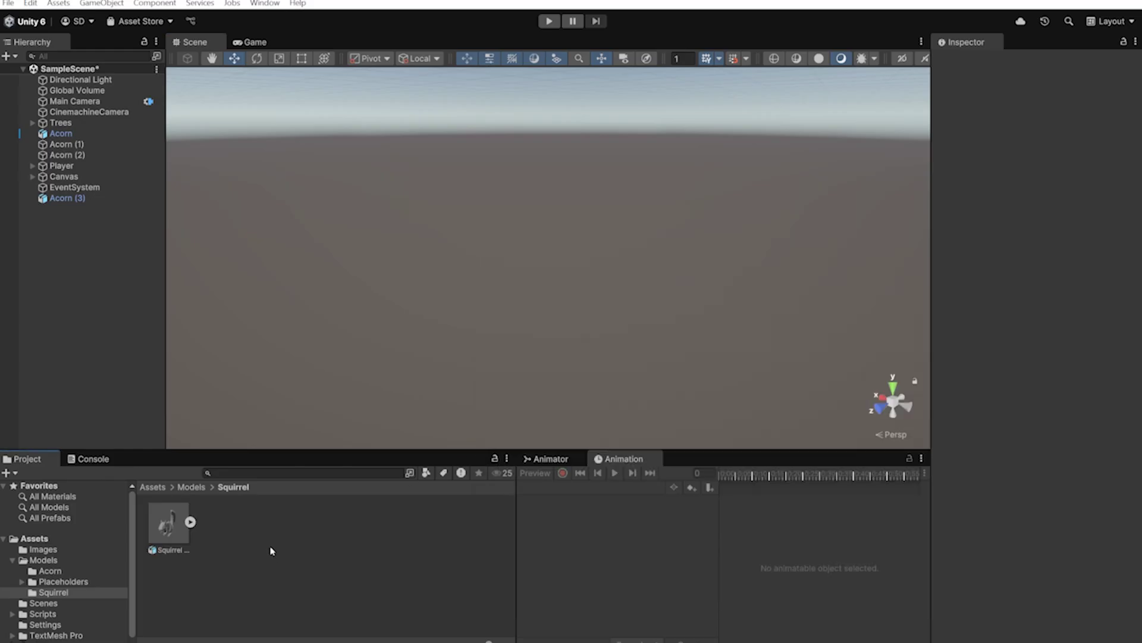
left_click_drag(168, 523, 532, 286)
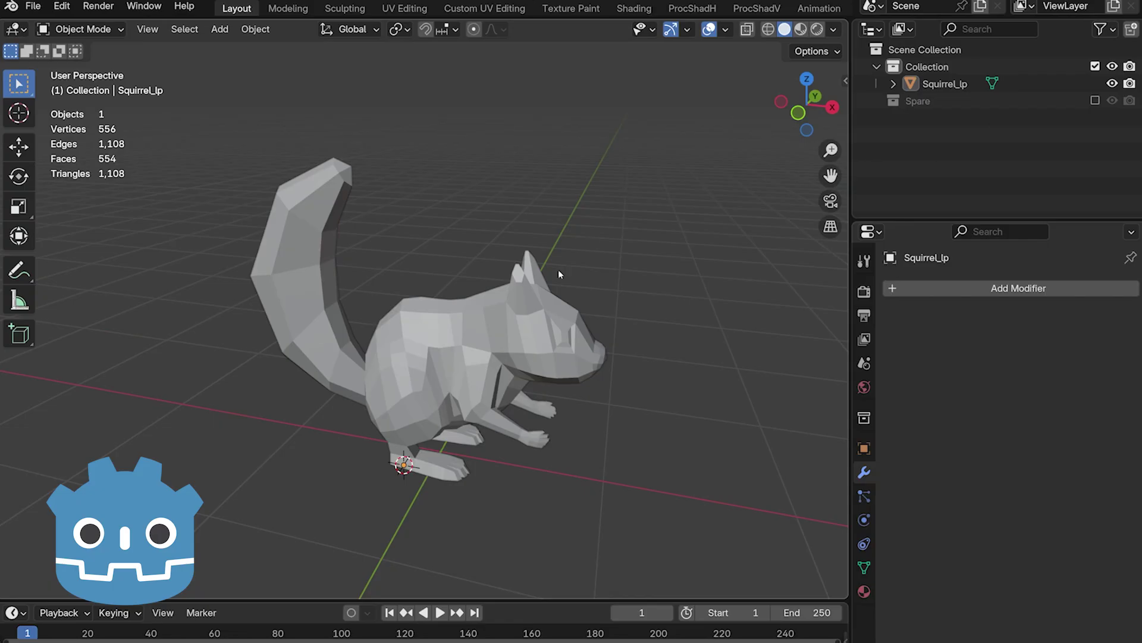
Select the squirrel and start a glTF 2.0 export in binary .glb format
left_click(507, 314)
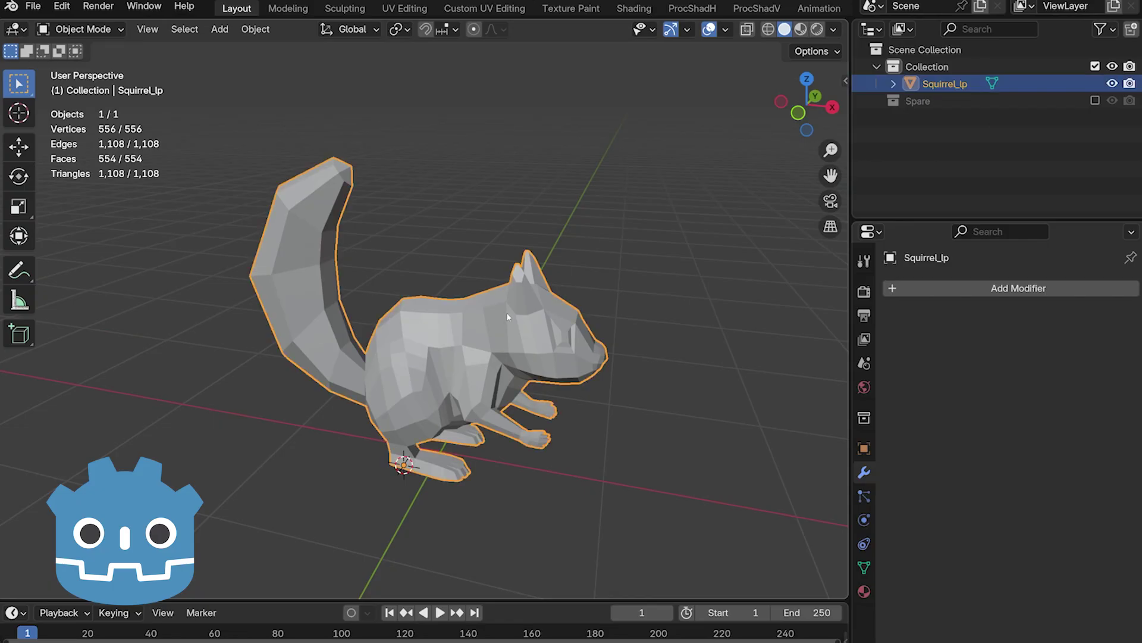
left_click(32, 6)
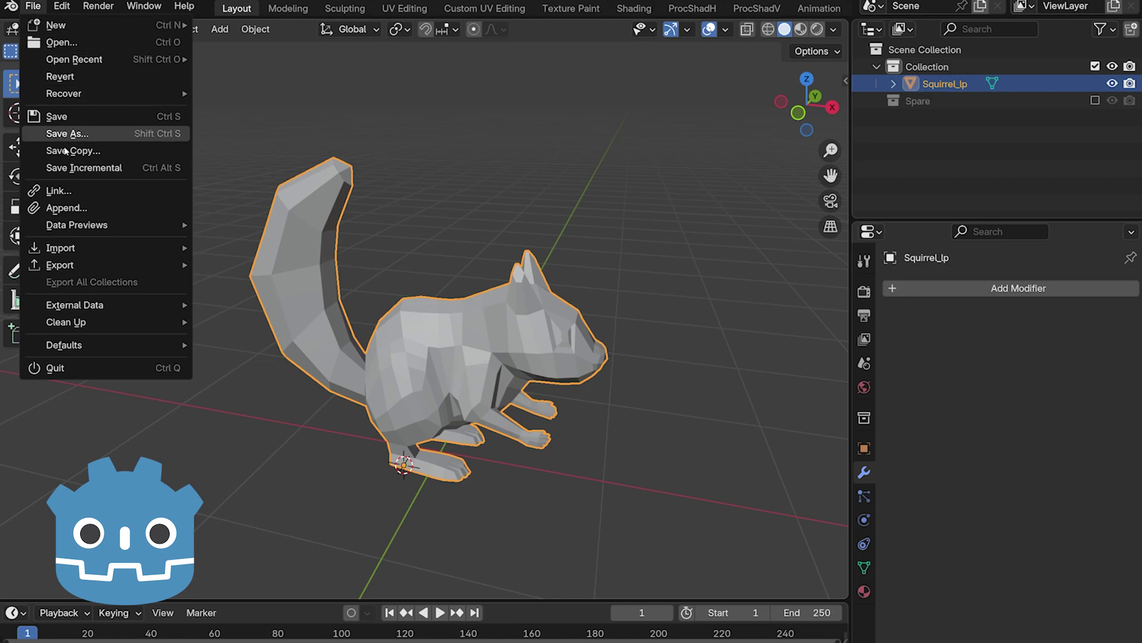
mouse_move(59, 265)
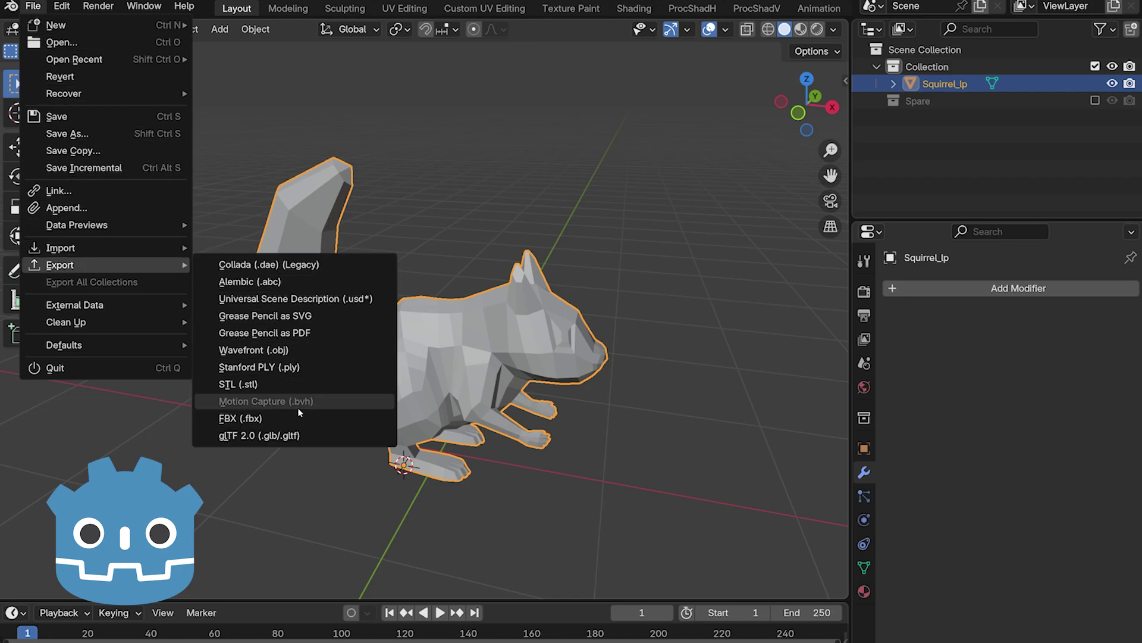
left_click(303, 437)
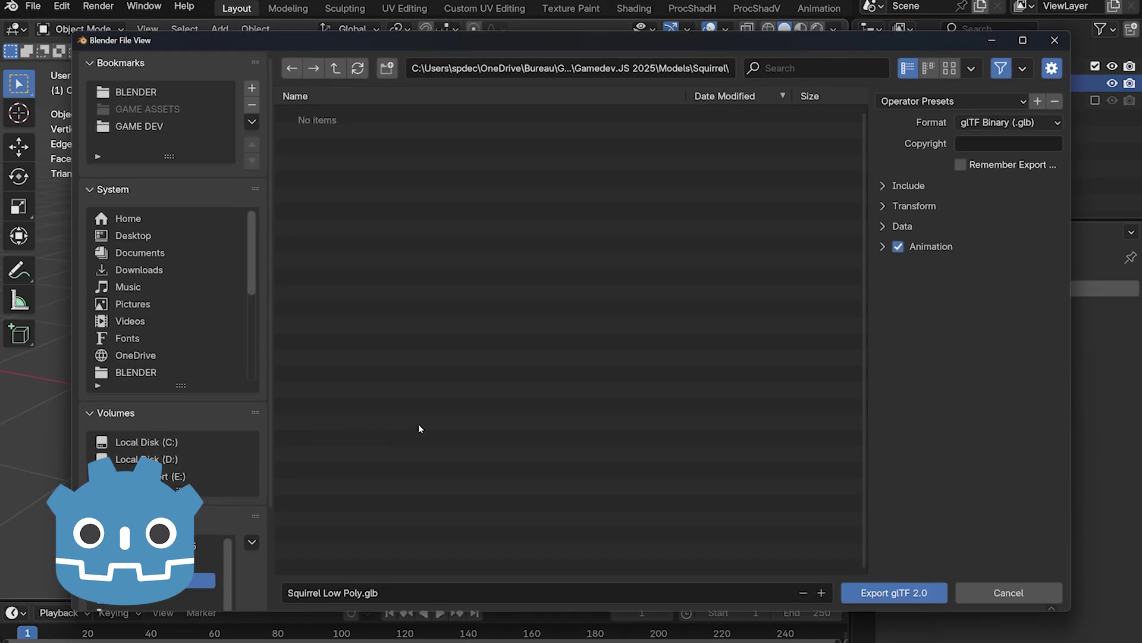
left_click(1029, 125)
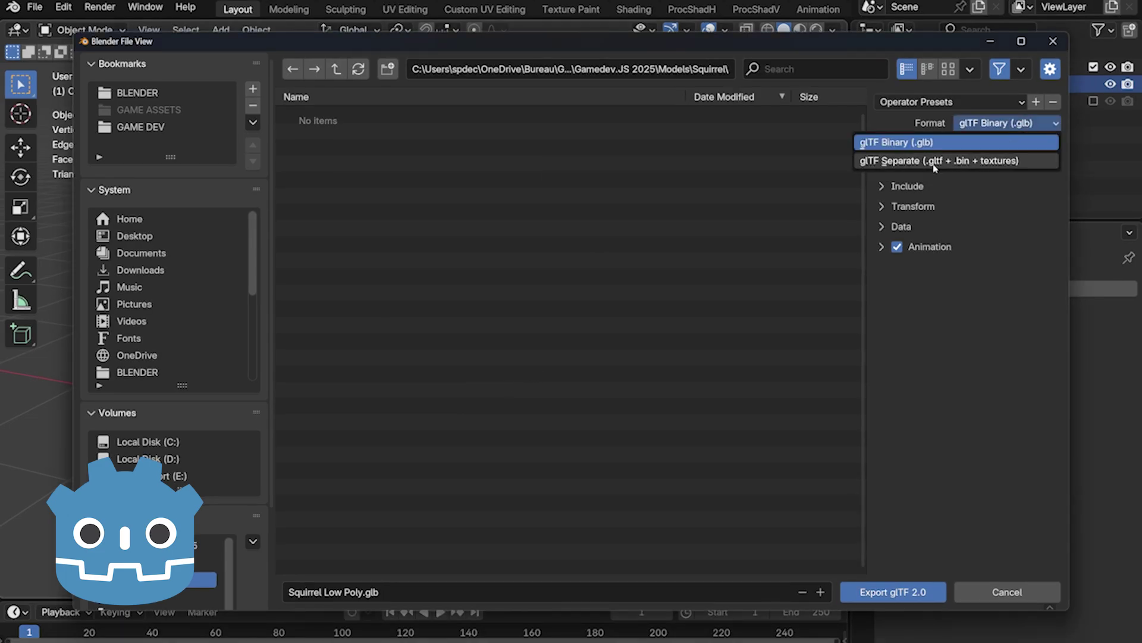
left_click(934, 145)
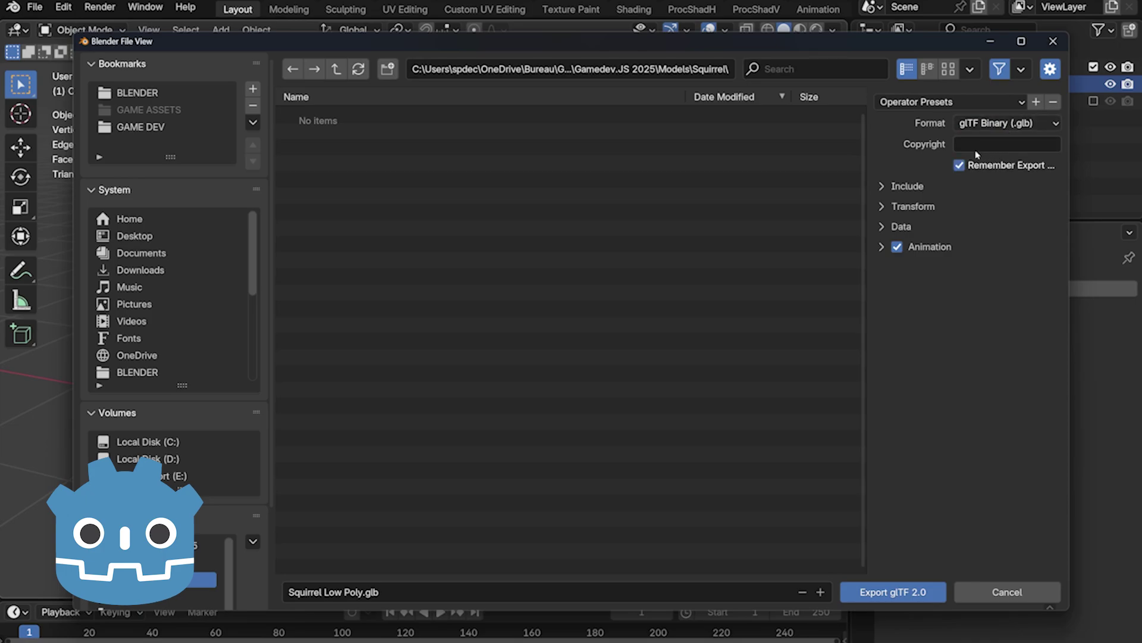
Review the glTF Include, Transform and Mesh options, making sure modifiers are applied on export
left_click(1013, 102)
left_click(884, 187)
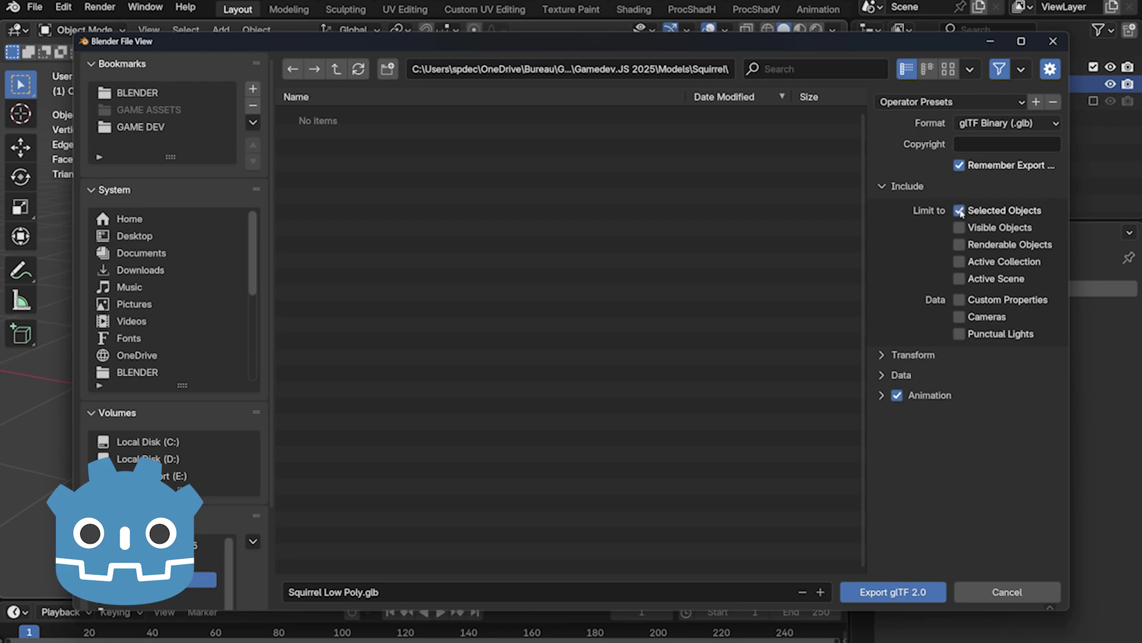
left_click(884, 187)
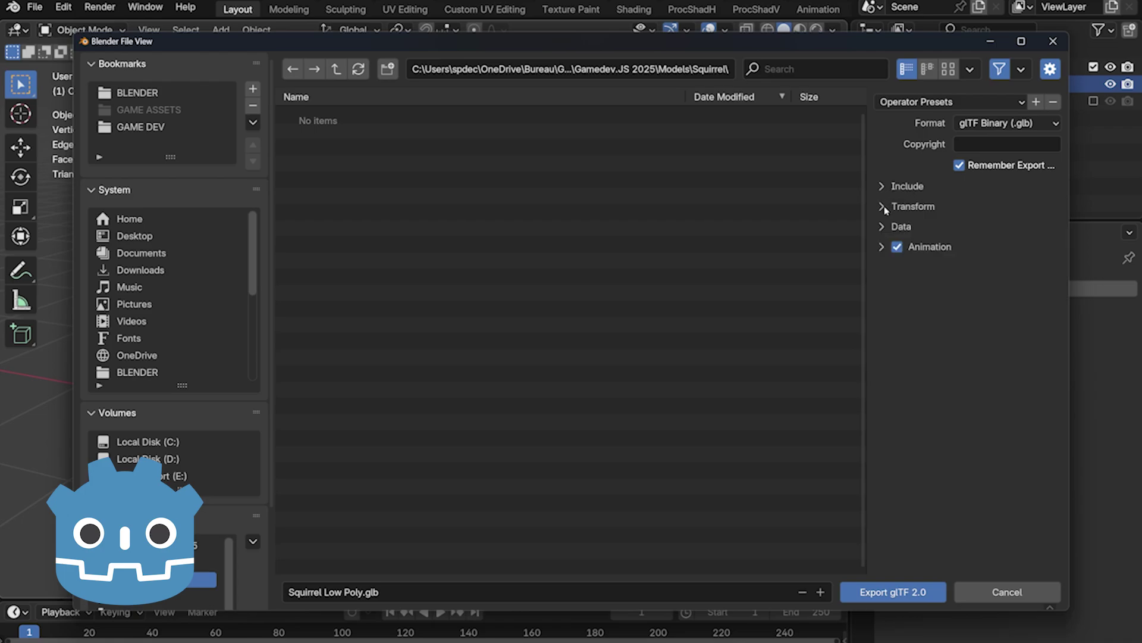
left_click(893, 207)
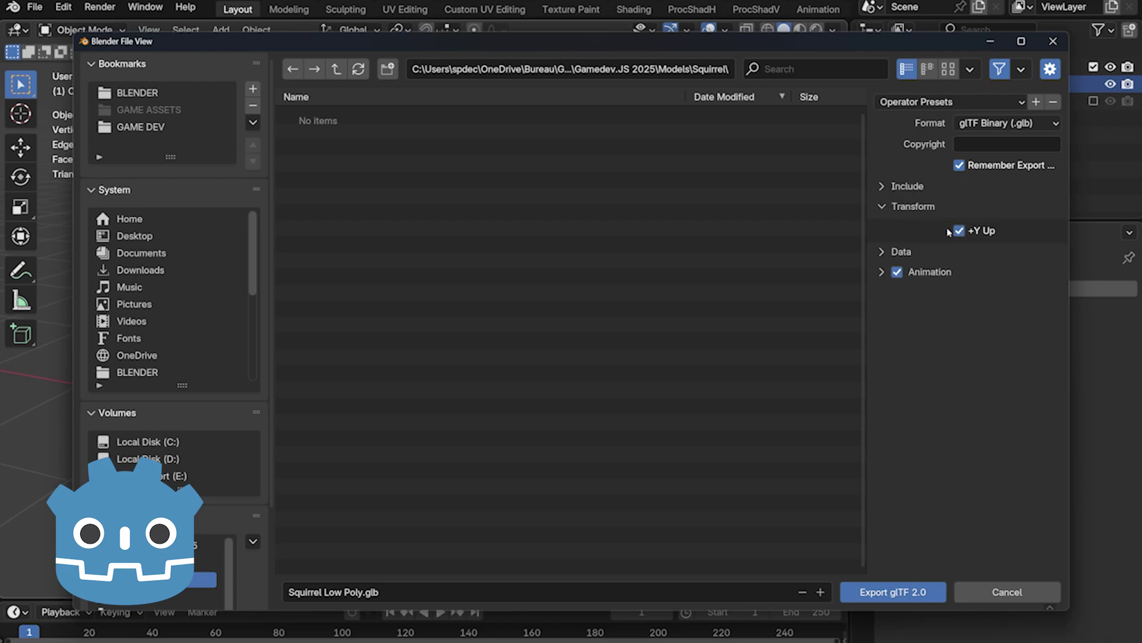
left_click(883, 207)
left_click(884, 228)
left_click(883, 271)
left_click(960, 296)
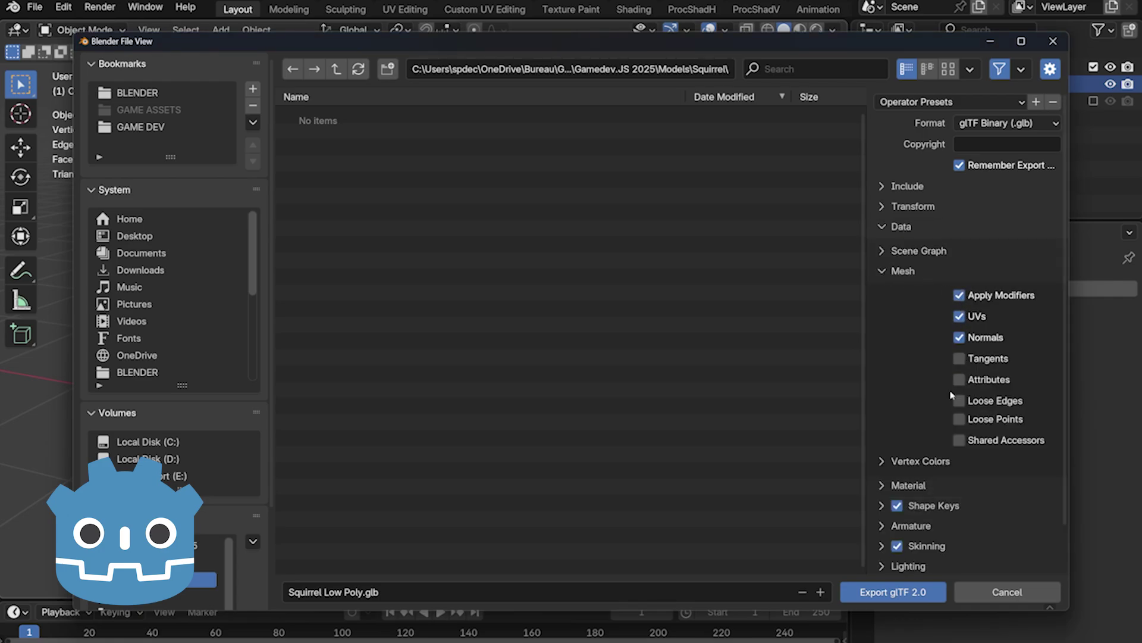
left_click(883, 271)
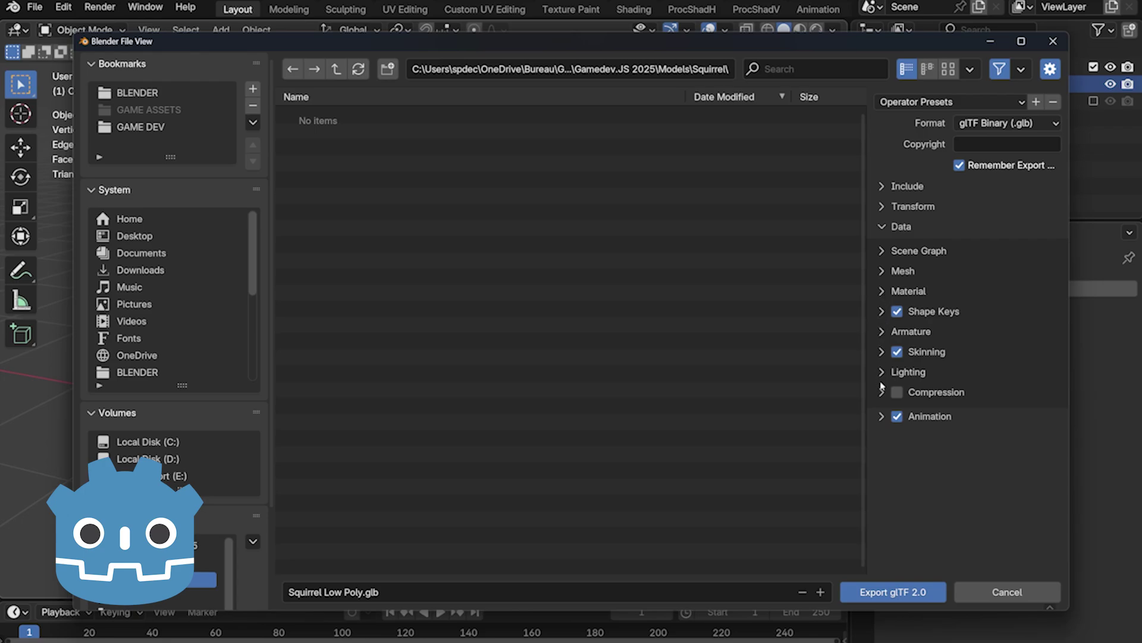
Save the settings as the 'Godot' operator preset and export Squirrel Low Poly.glb
left_click(1035, 101)
type("G")
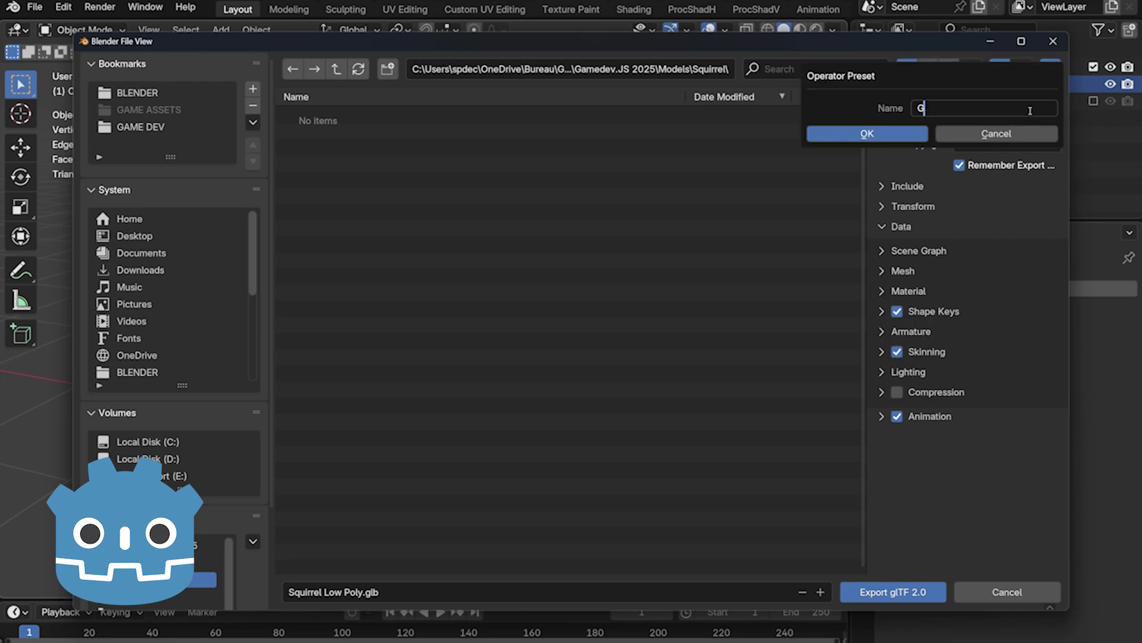
type("odot")
left_click(908, 139)
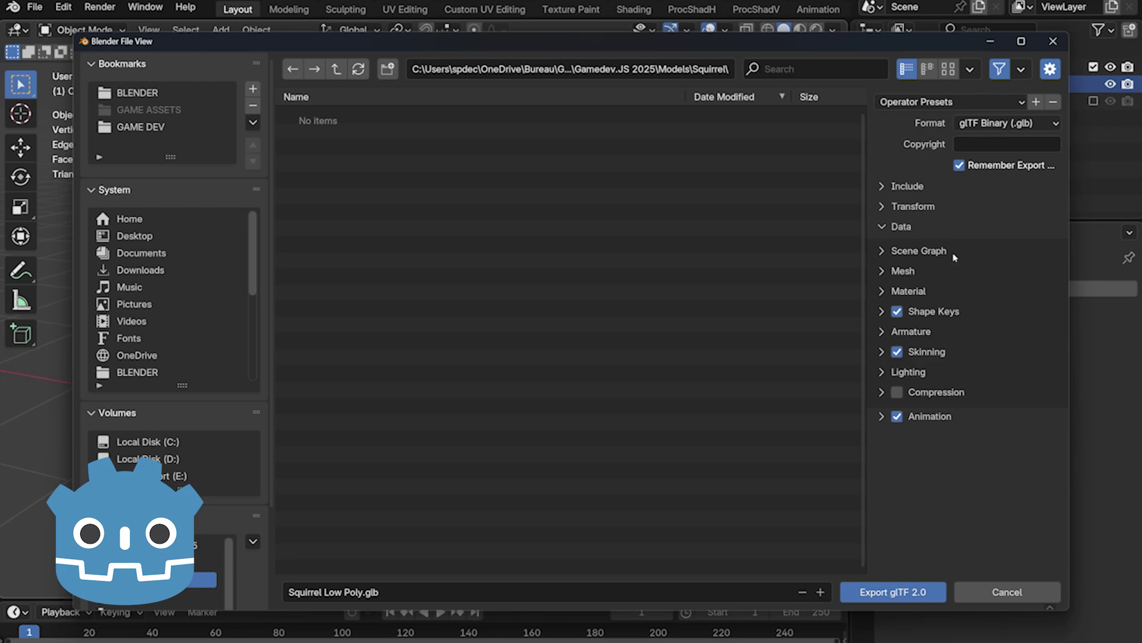
left_click(886, 593)
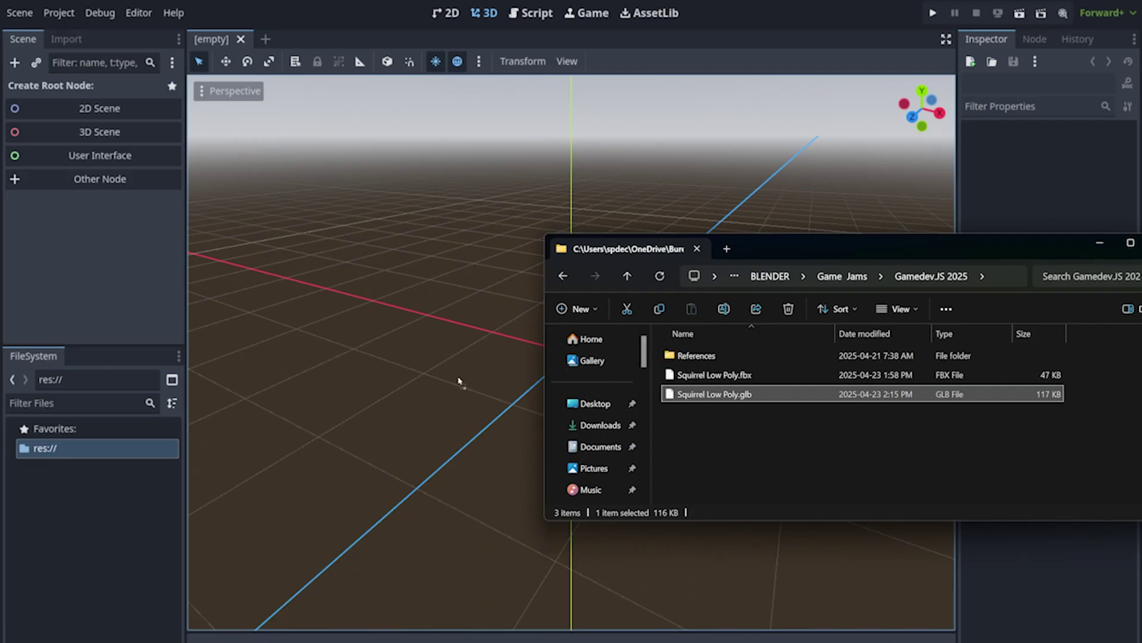